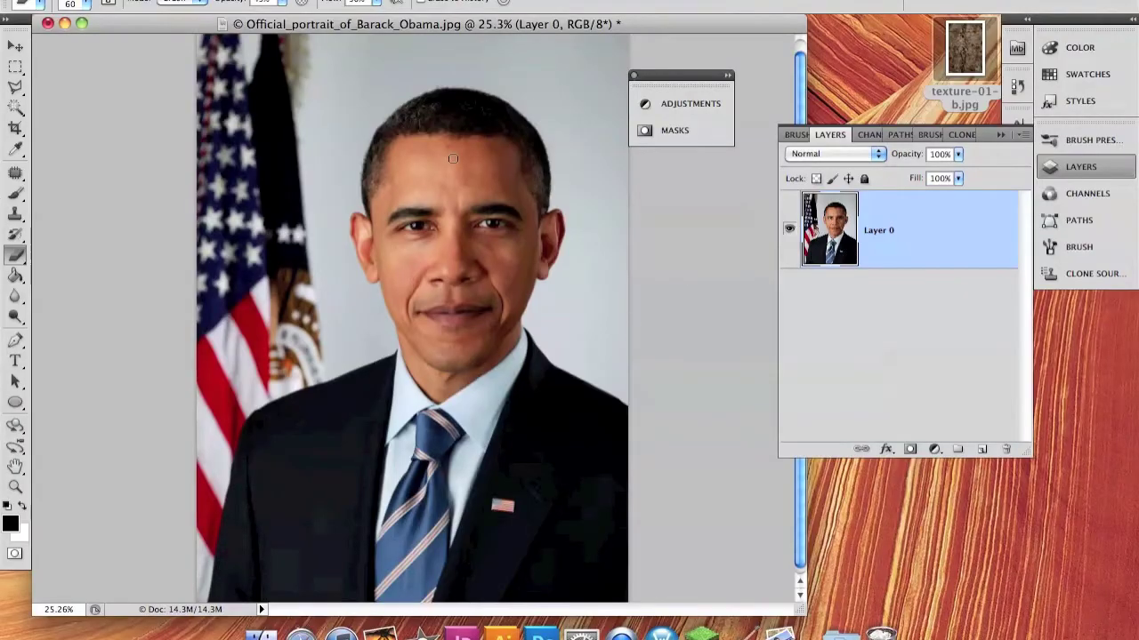
- Duplicate Layer 0, set the Liquify brush to 310, and push the hair outline outward
drag(889, 229, 982, 449)
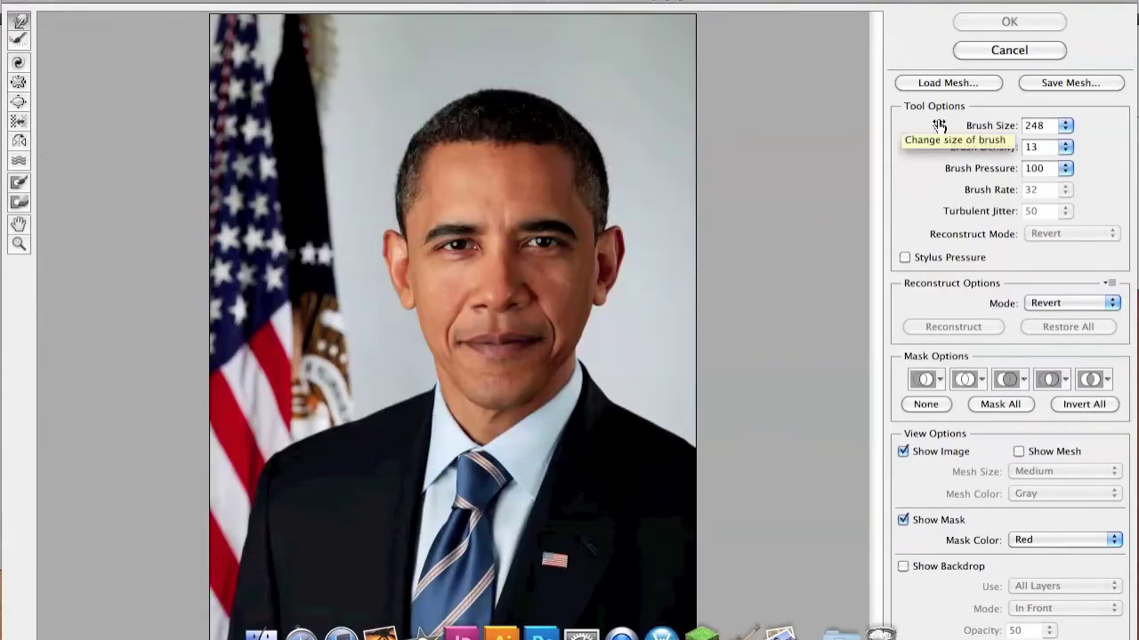
drag(939, 125, 974, 126)
drag(601, 141, 612, 190)
mouse_move(498, 97)
mouse_down()
mouse_move(445, 103)
mouse_move(409, 133)
mouse_move(392, 173)
mouse_move(392, 221)
mouse_move(380, 190)
mouse_move(363, 217)
mouse_move(377, 173)
mouse_move(387, 221)
mouse_up()
- Forward-warp the hair edge and push both ears upward into pointed tips
drag(623, 196, 612, 153)
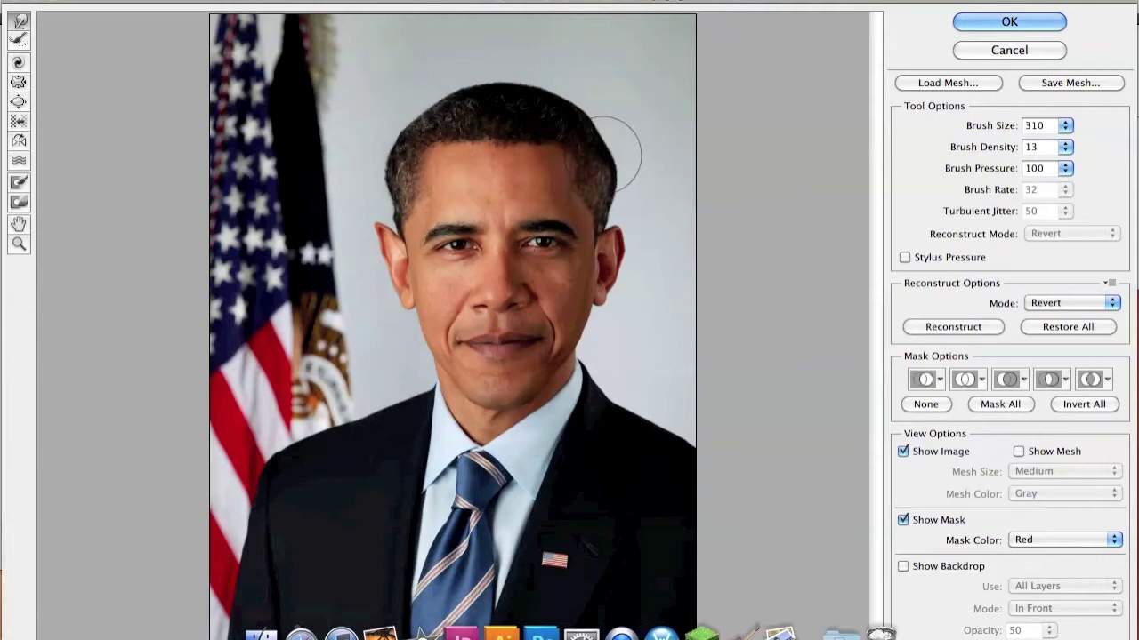
drag(628, 228, 623, 206)
drag(382, 255, 410, 176)
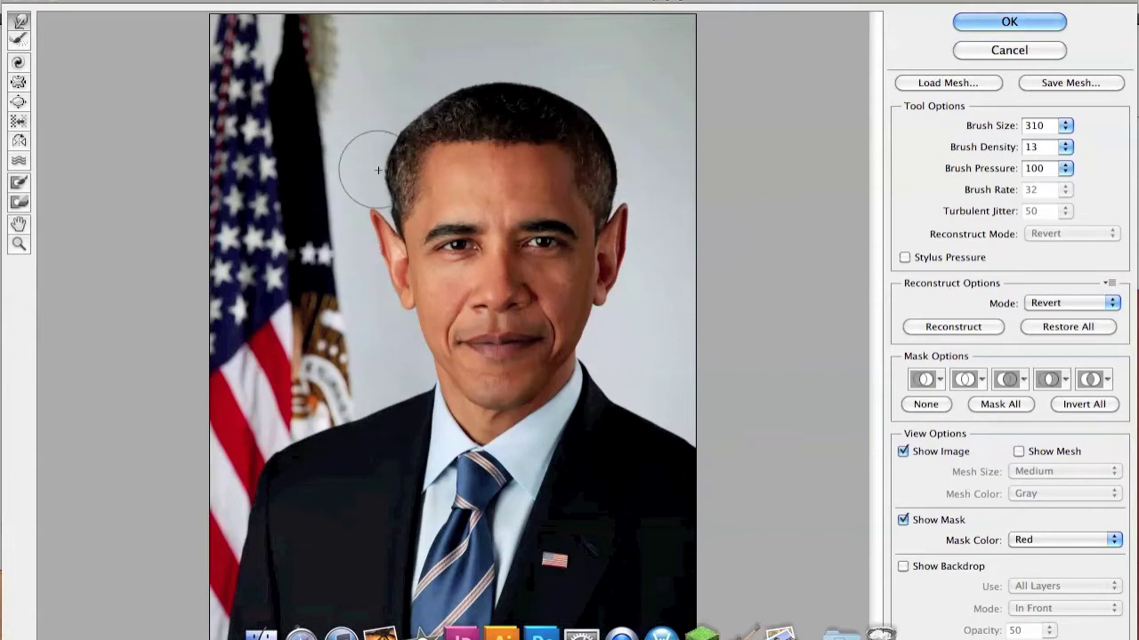
click(368, 623)
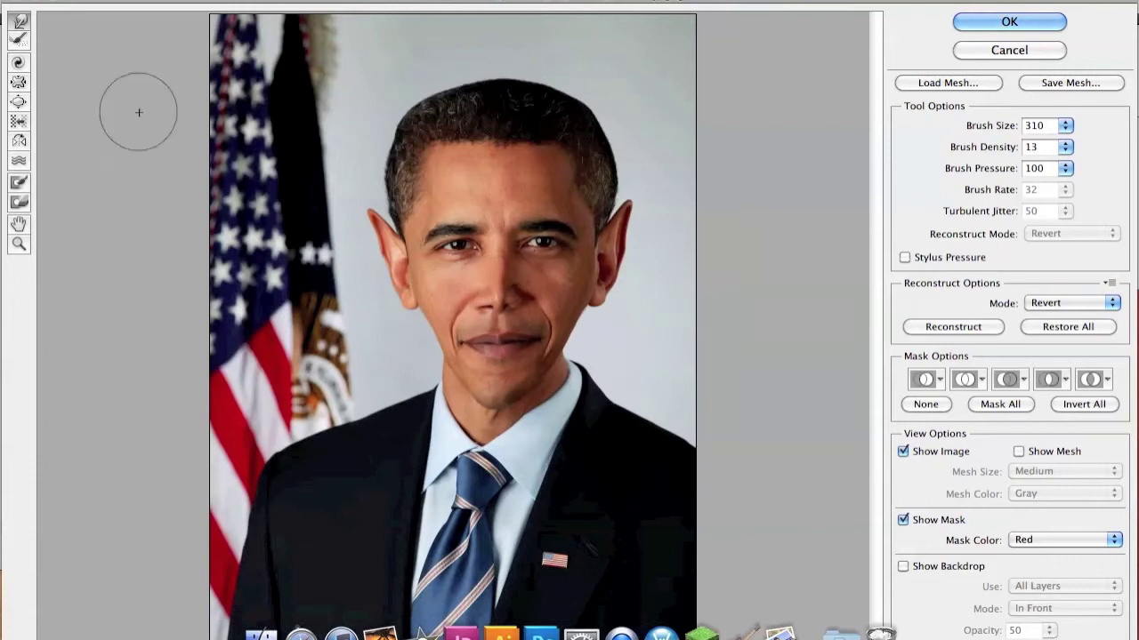
- Pucker the mouth smaller, undo the last distortion, and apply the Liquify
click(18, 81)
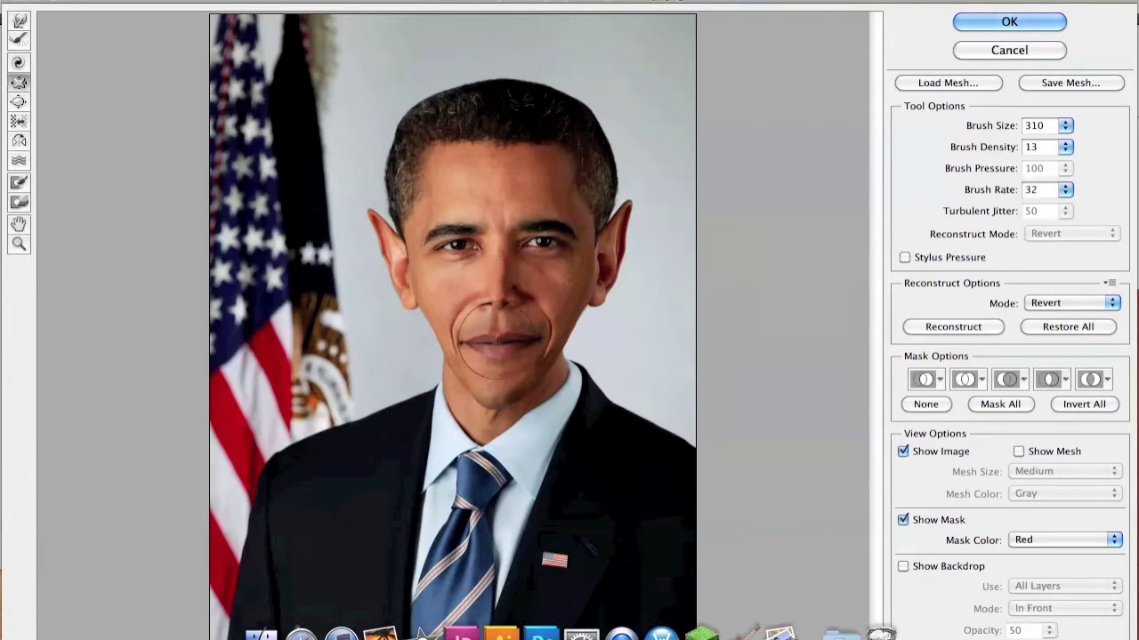
click(20, 21)
key(ctrl+z)
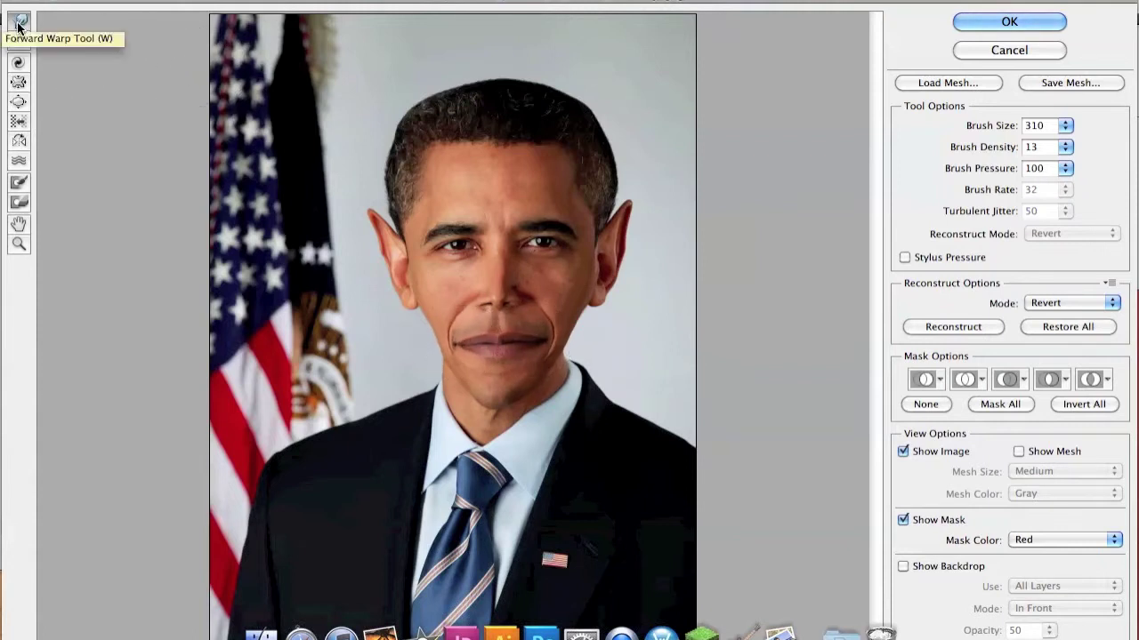
click(1028, 29)
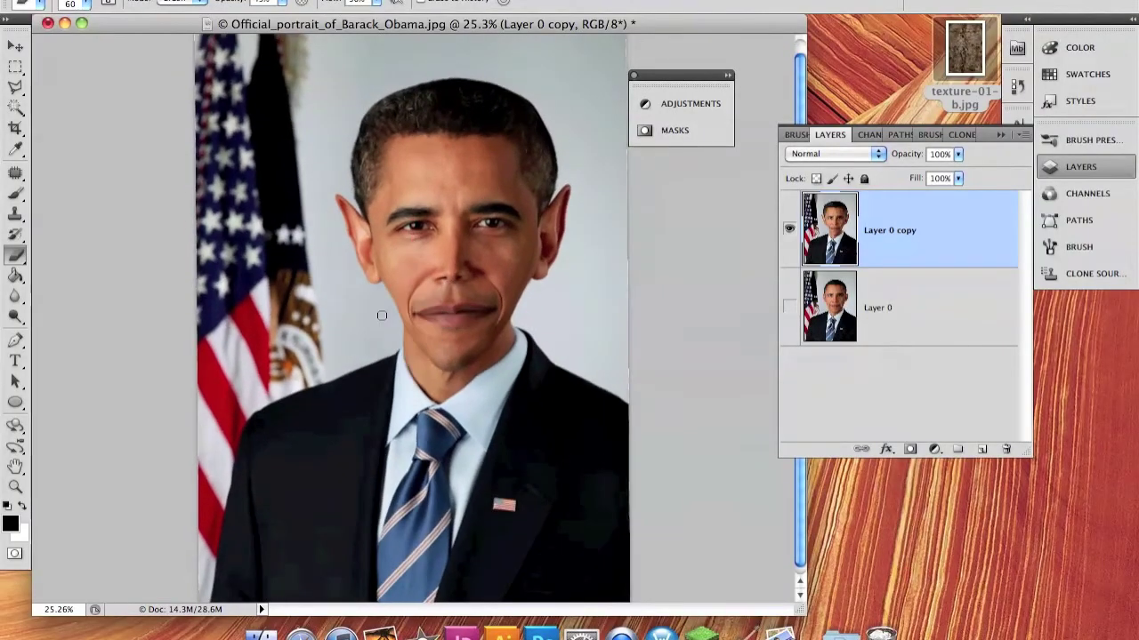
- Zoom into the face and patch the right then left eyebrow with forehead skin
scroll(381, 315, up, 5)
key(j)
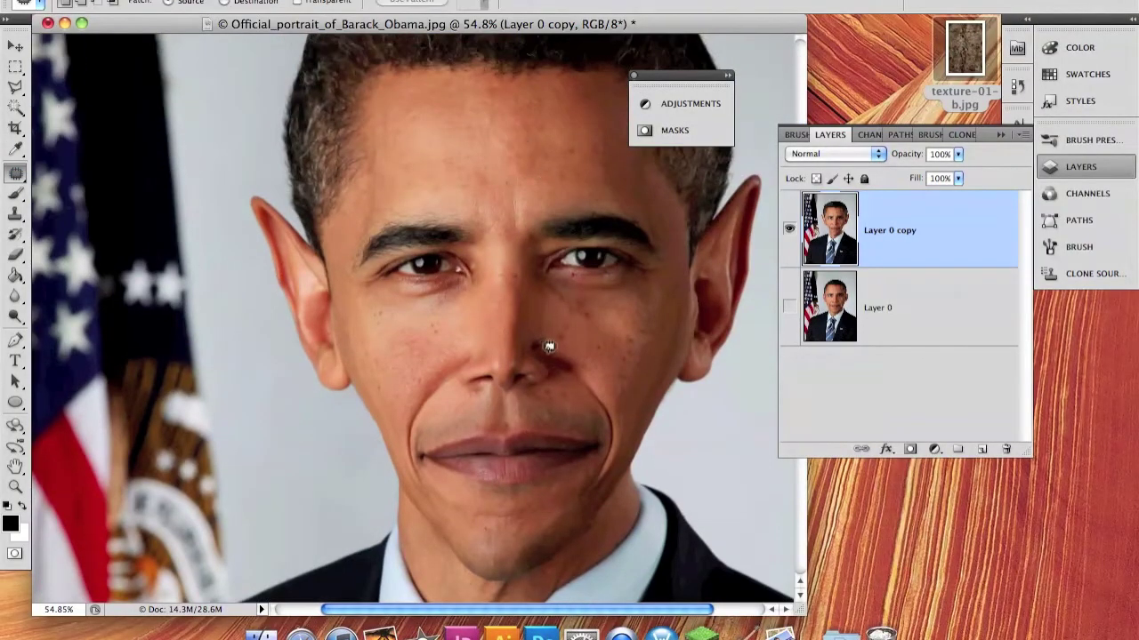
drag(567, 213, 610, 234)
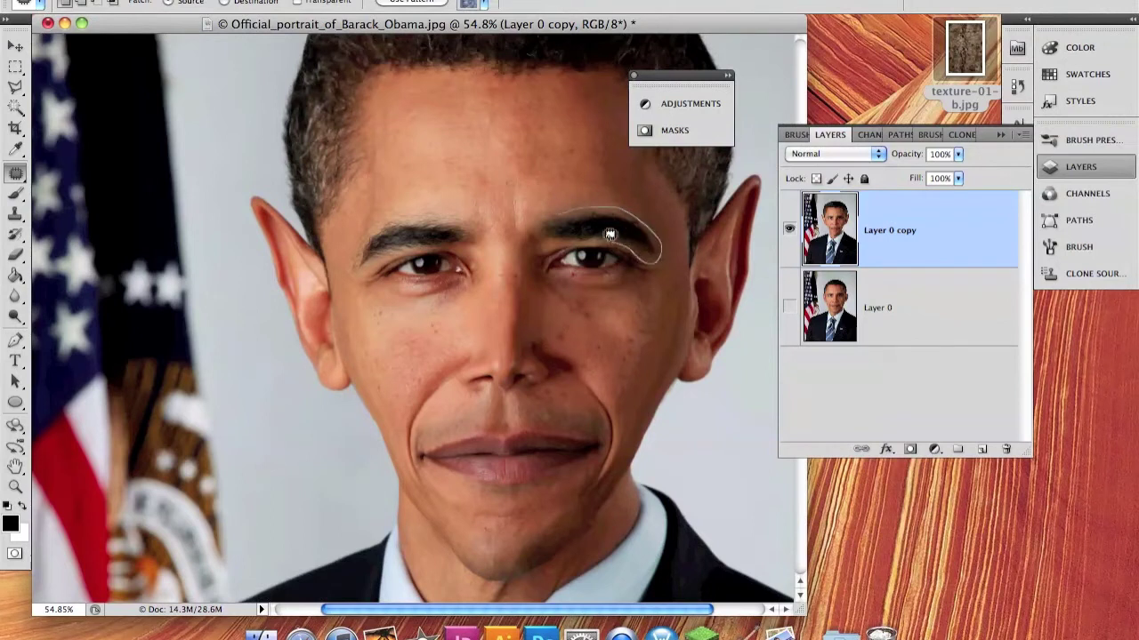
key(ctrl+d)
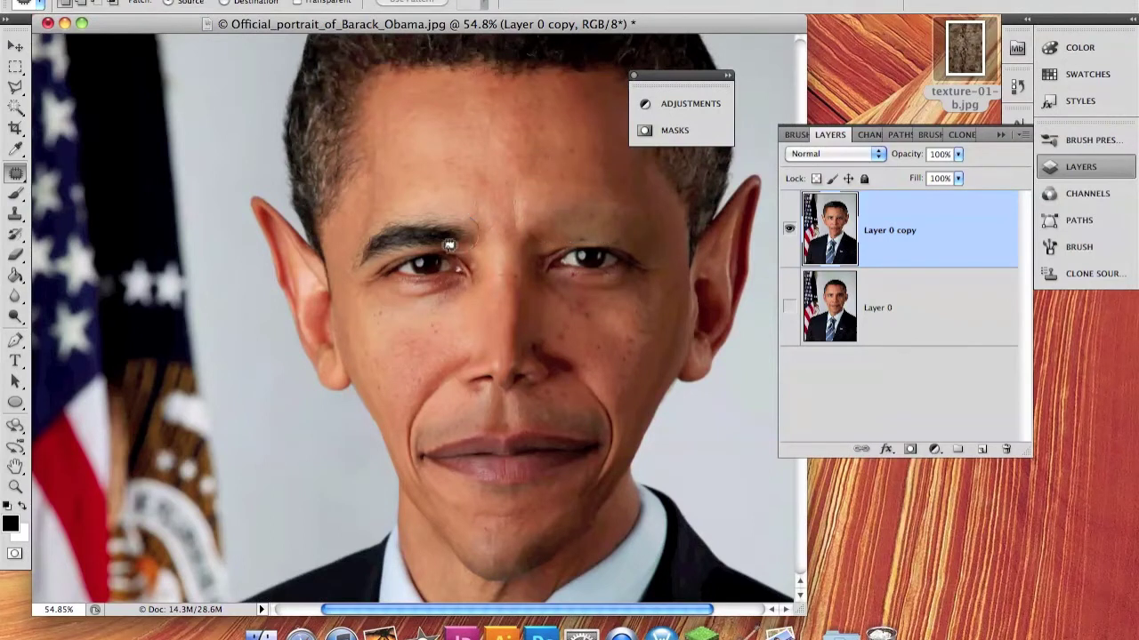
drag(442, 209, 440, 213)
key(ctrl+d)
- Bloat the right and left eyes in Liquify into huge ovals, then apply
click(360, 0)
click(386, 96)
click(18, 101)
click(547, 234)
mouse_move(548, 236)
mouse_down()
mouse_move(561, 247)
mouse_move(535, 231)
mouse_move(552, 217)
mouse_move(558, 235)
mouse_move(559, 223)
mouse_up()
mouse_move(445, 230)
mouse_down()
mouse_move(439, 238)
mouse_move(449, 198)
mouse_up()
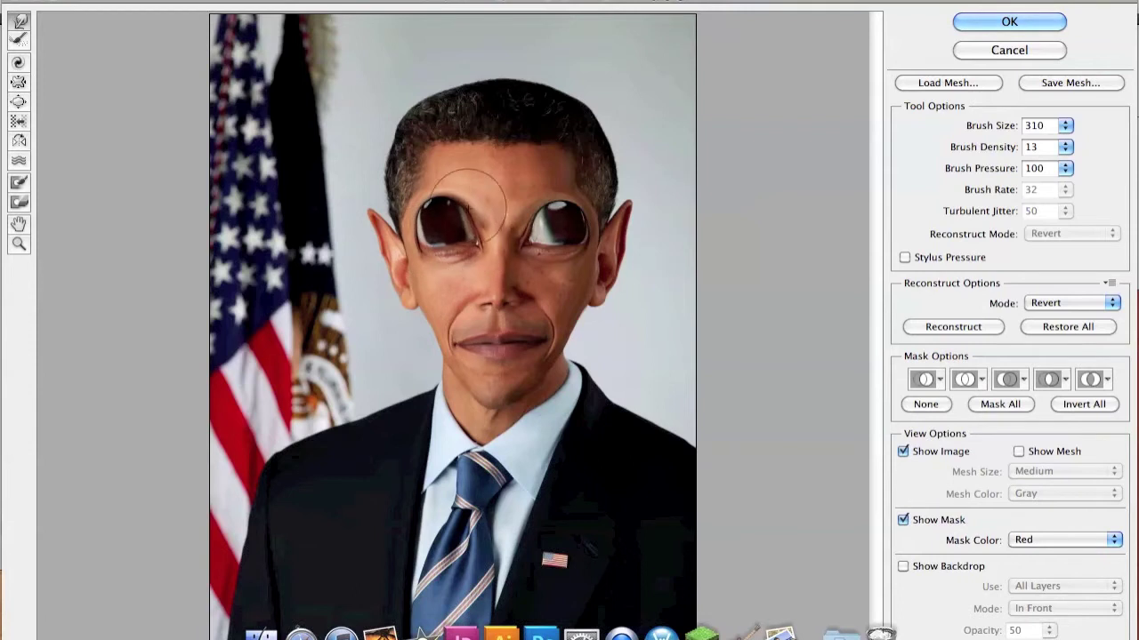
drag(453, 237, 473, 241)
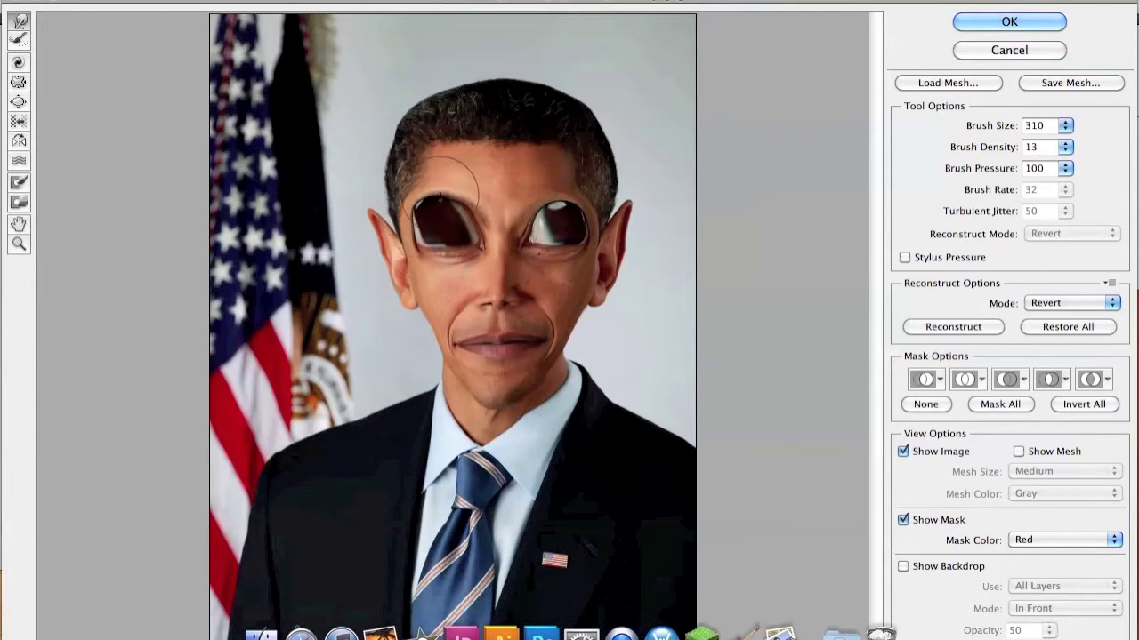
click(978, 21)
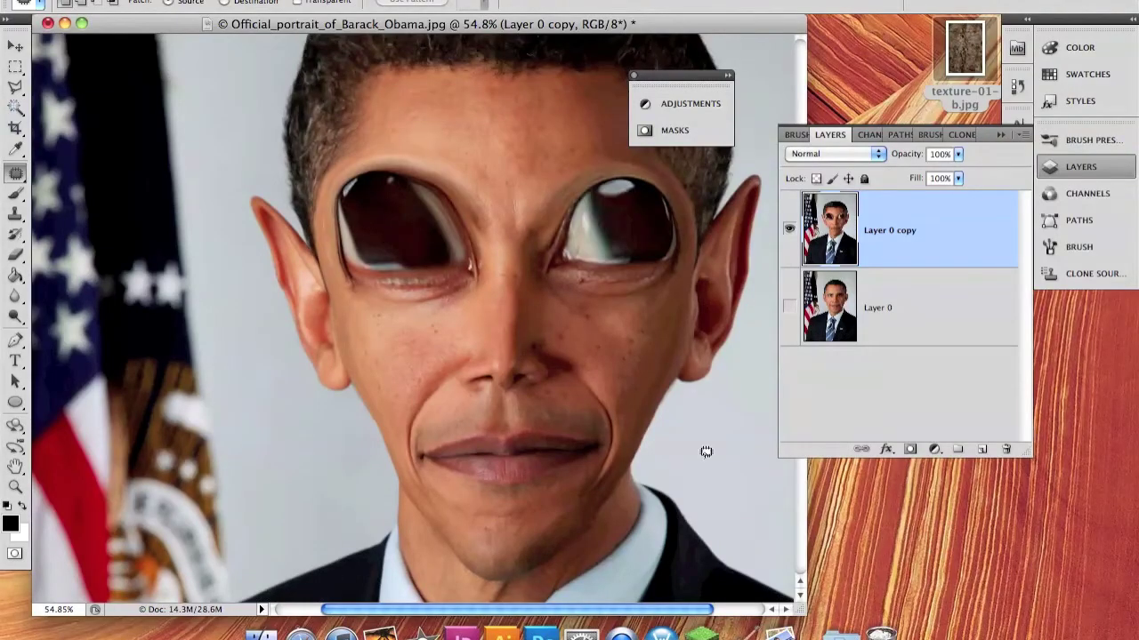
- Erase both eye interiors with a 90–100 px eraser and add an empty Layer 1
mouse_move(400, 225)
mouse_down()
mouse_move(623, 222)
mouse_move(623, 209)
mouse_up()
key(bracketright)
key(bracketright)
key(bracketright)
right_click(400, 218)
key(Return)
key(bracketleft)
drag(378, 204, 395, 188)
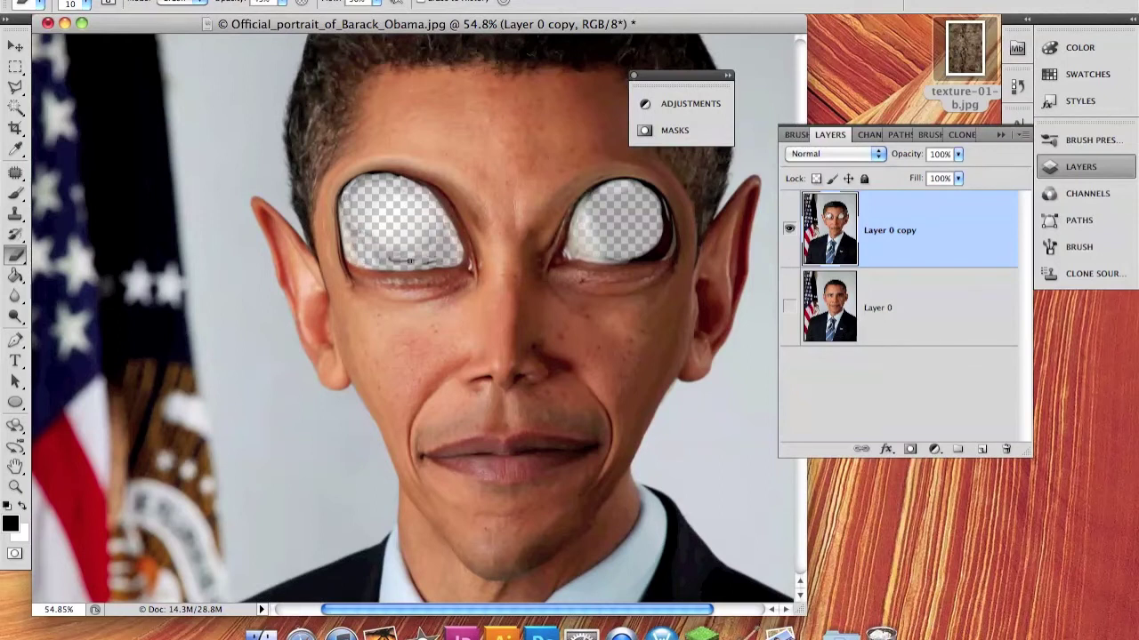
scroll(410, 260, right, 2)
key(ctrl+alt+shift+n)
- Paint black over both eye holes on Layer 1, trying Multiply and Lighten modes
key(b)
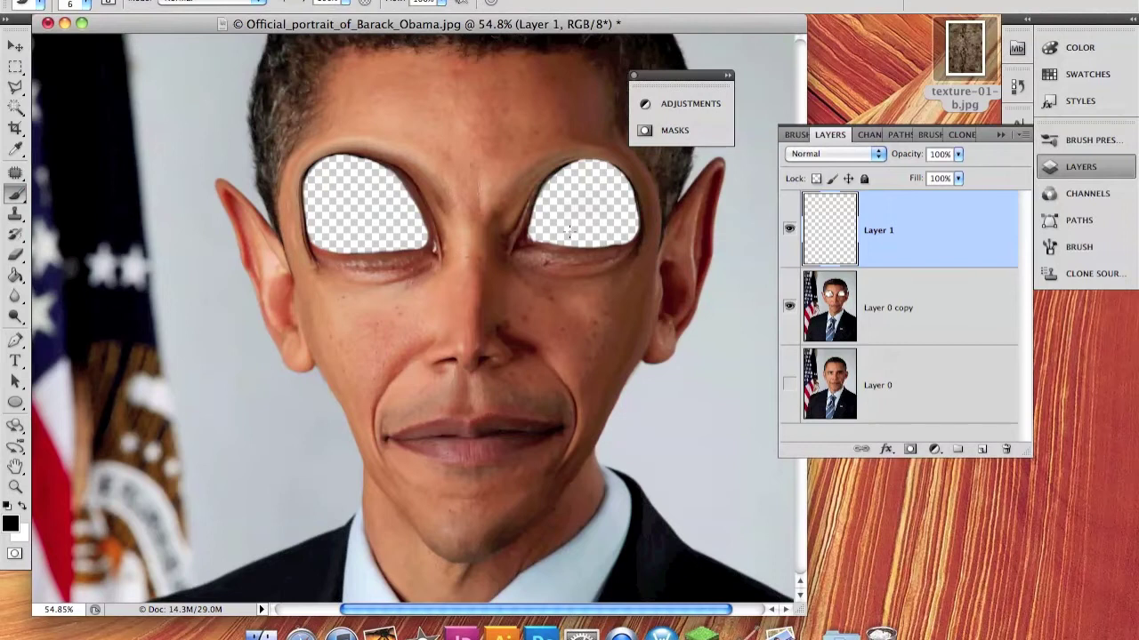
mouse_move(552, 212)
mouse_down()
mouse_move(528, 229)
mouse_move(371, 204)
mouse_up()
click(837, 153)
click(832, 211)
click(836, 154)
click(836, 198)
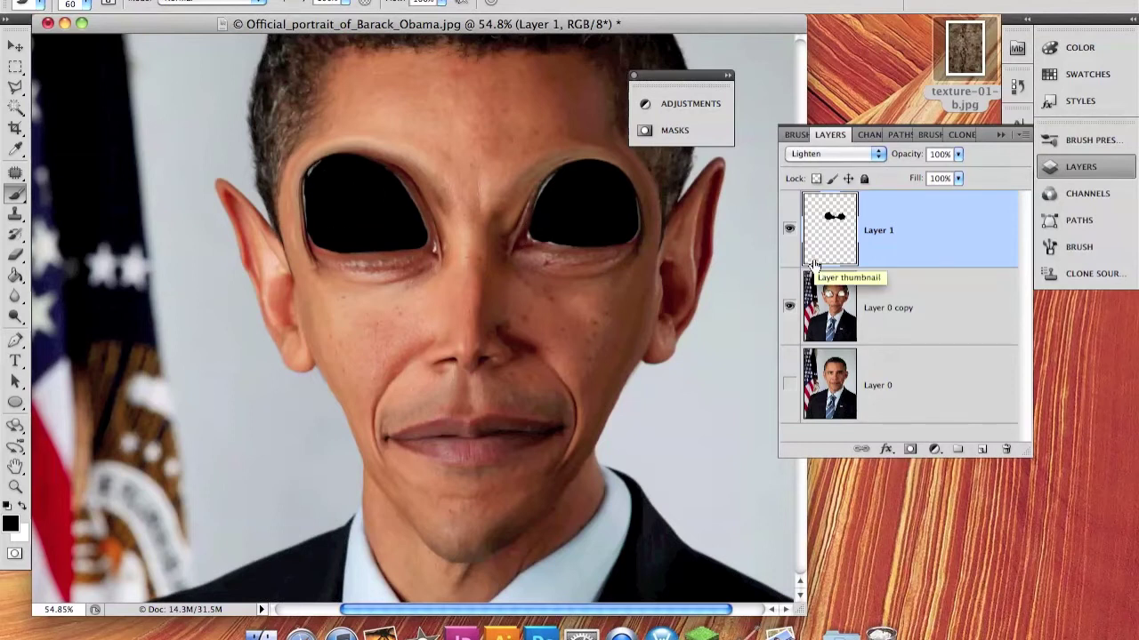
- Move the black eye layer below Layer 0 copy and set it to Normal blending
drag(813, 266, 817, 345)
click(836, 154)
click(836, 51)
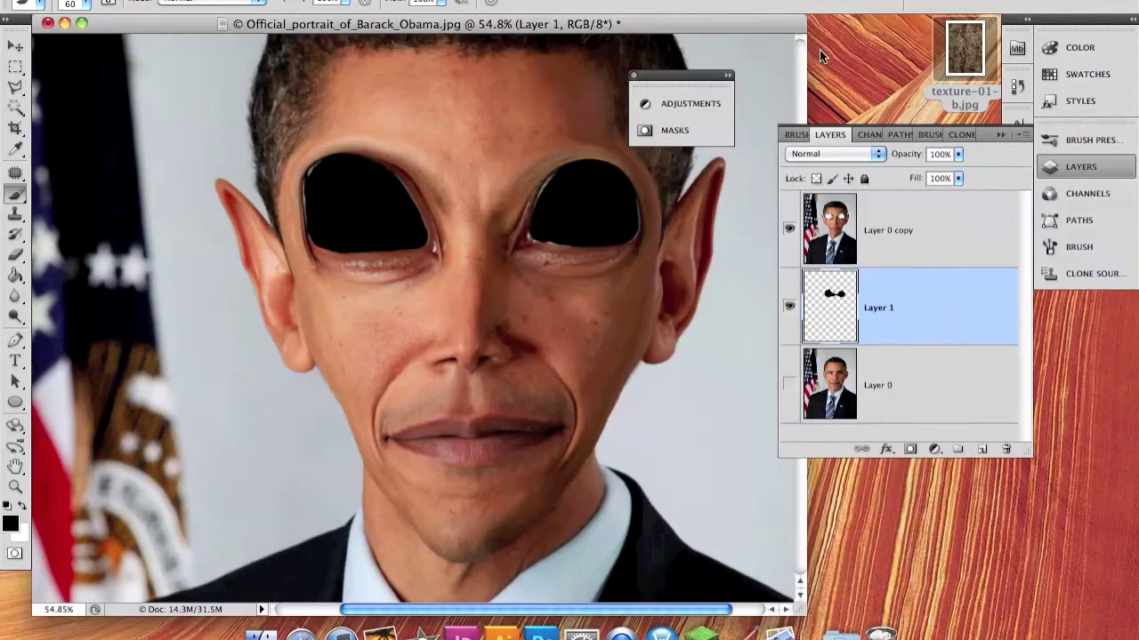
click(927, 229)
key(e)
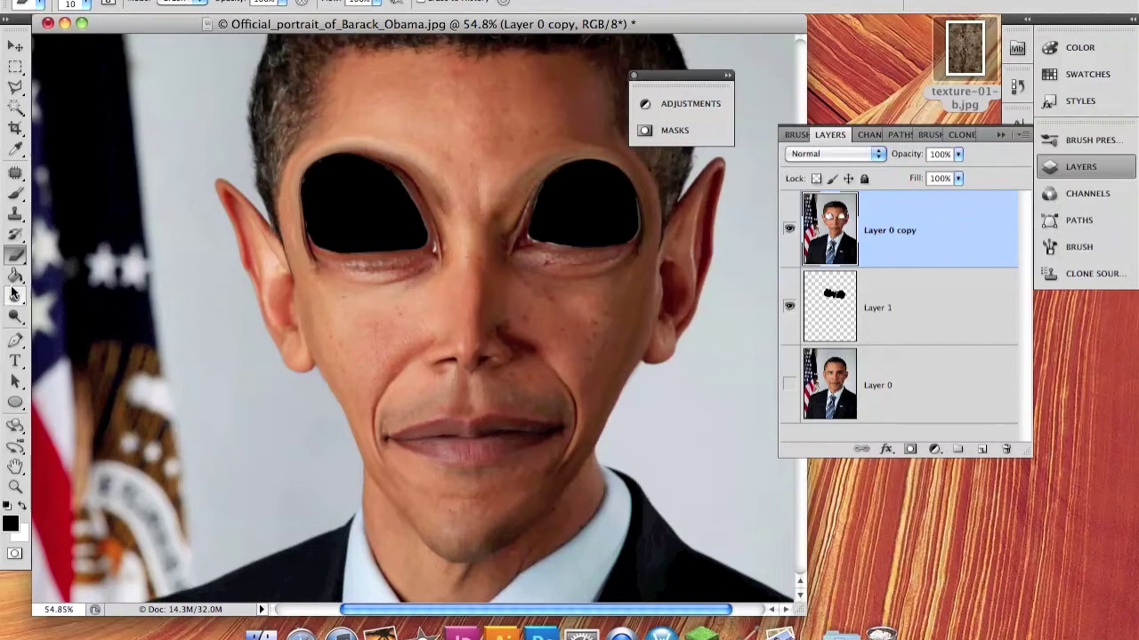
- Paint white highlight dots on the eye layer and zoom out to the full portrait
key(b)
key(x)
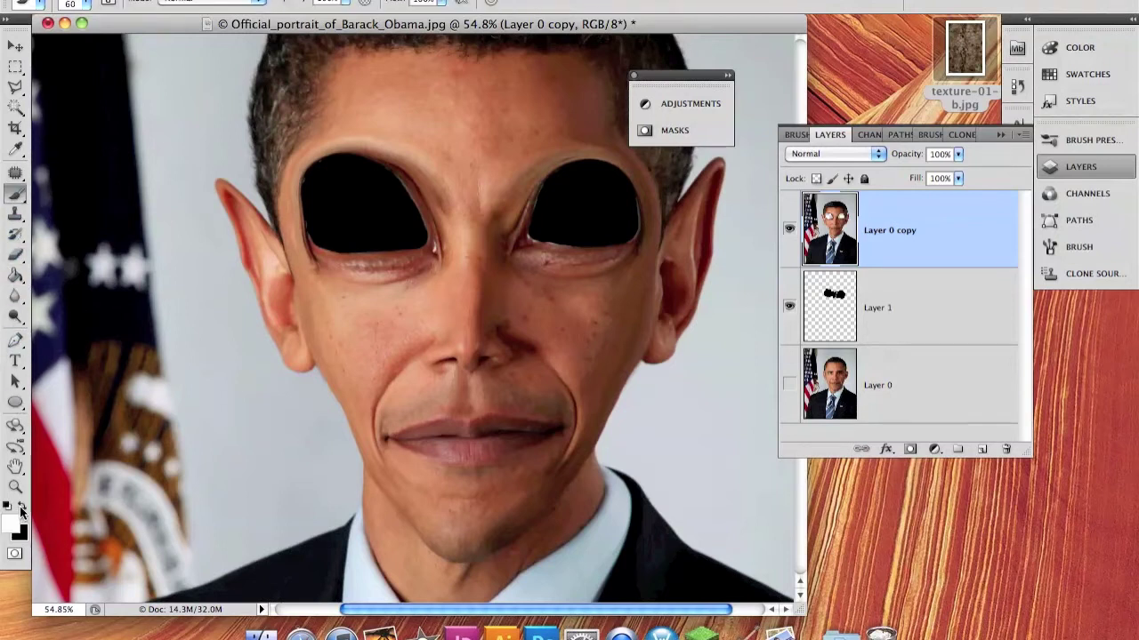
key(alt+bracketleft)
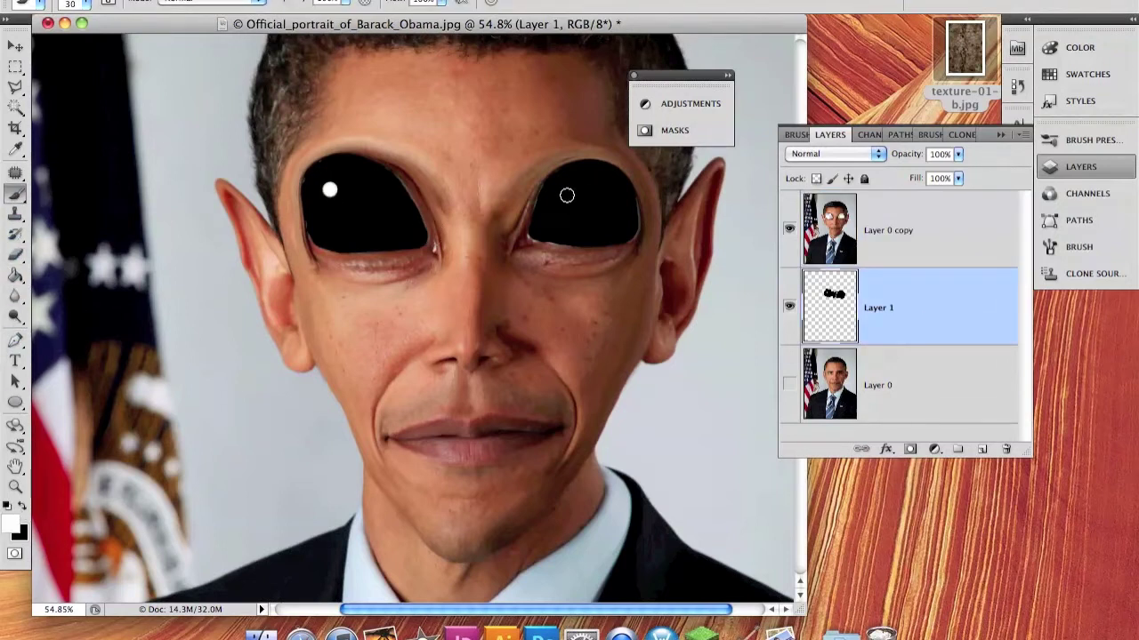
key(ctrl+0)
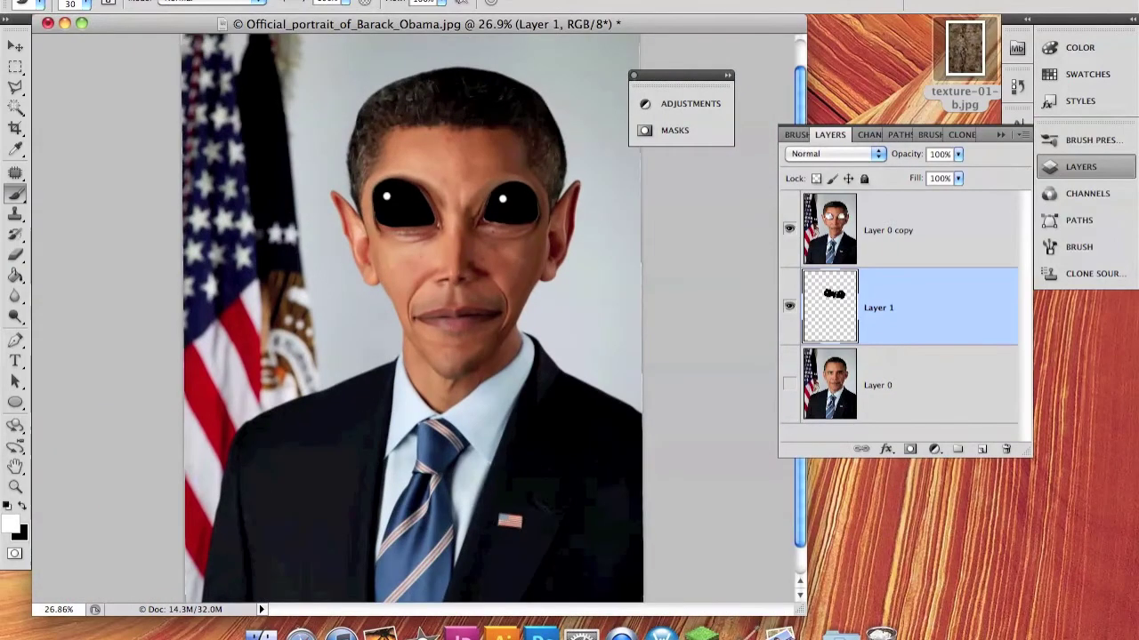
click(417, 98)
key(Escape)
key(alt+bracketright)
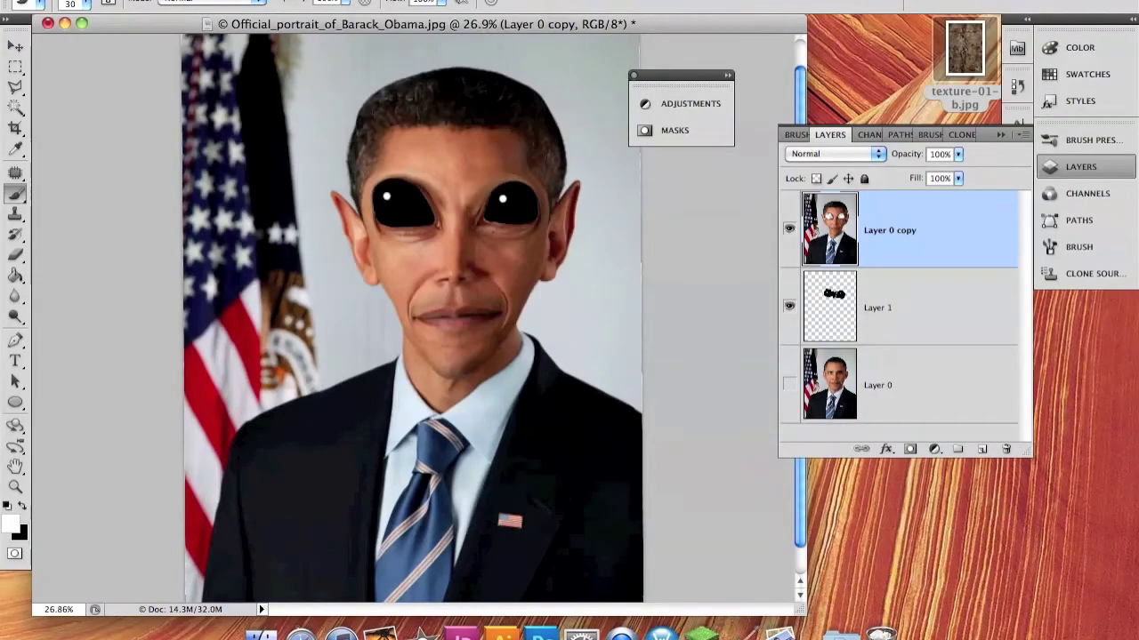
- Make a small Liquify stroke near the left eye on Layer 0 copy, close, and reopen Liquify
key(ctrl+shift+x)
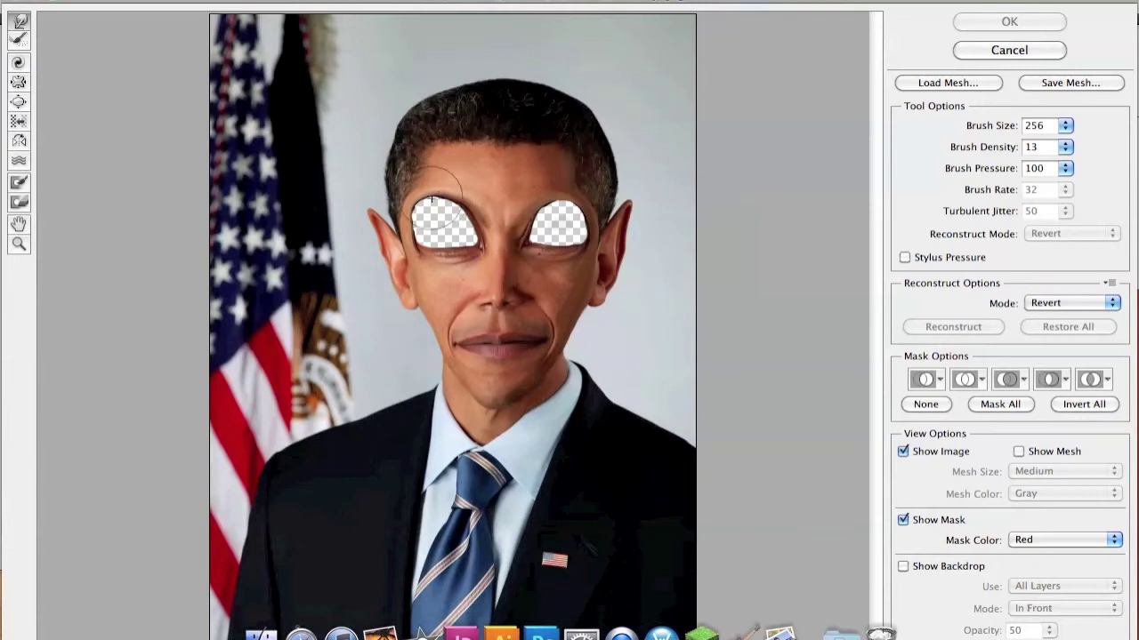
drag(431, 200, 442, 207)
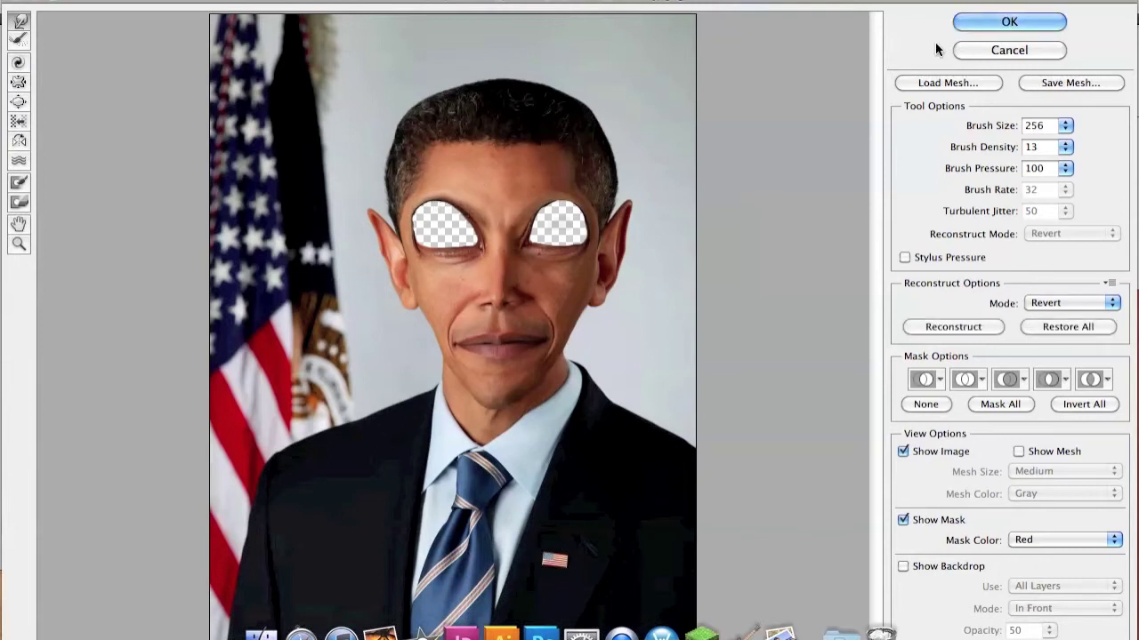
click(959, 29)
click(365, 1)
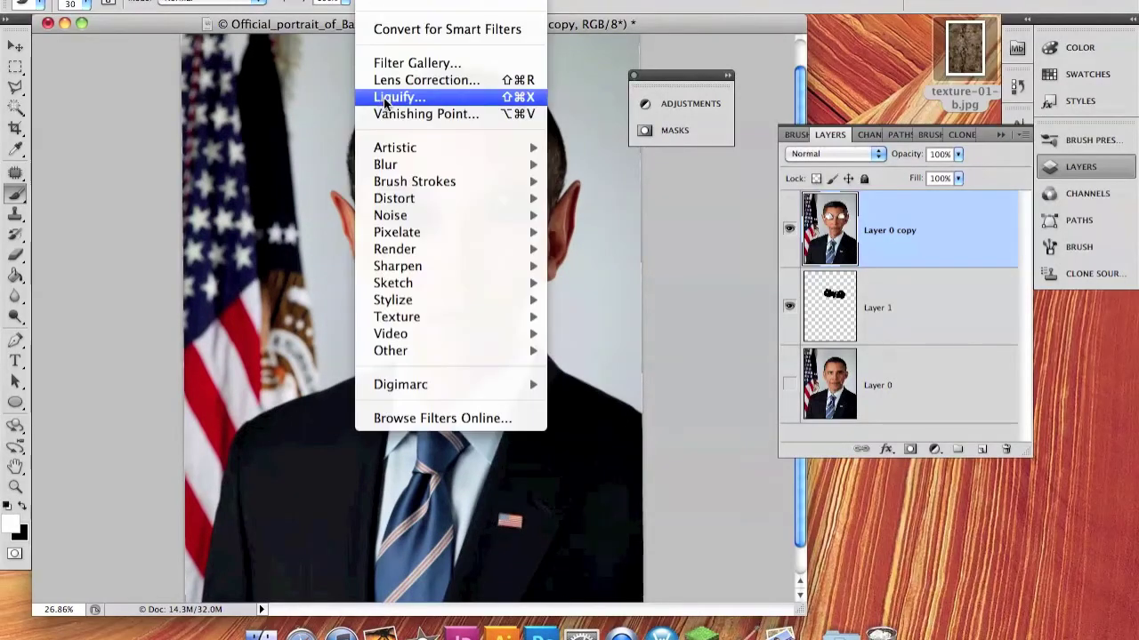
click(404, 94)
- Commit the Liquify, then bring texture-01-b.jpg in and scale it to cover the portrait
click(979, 30)
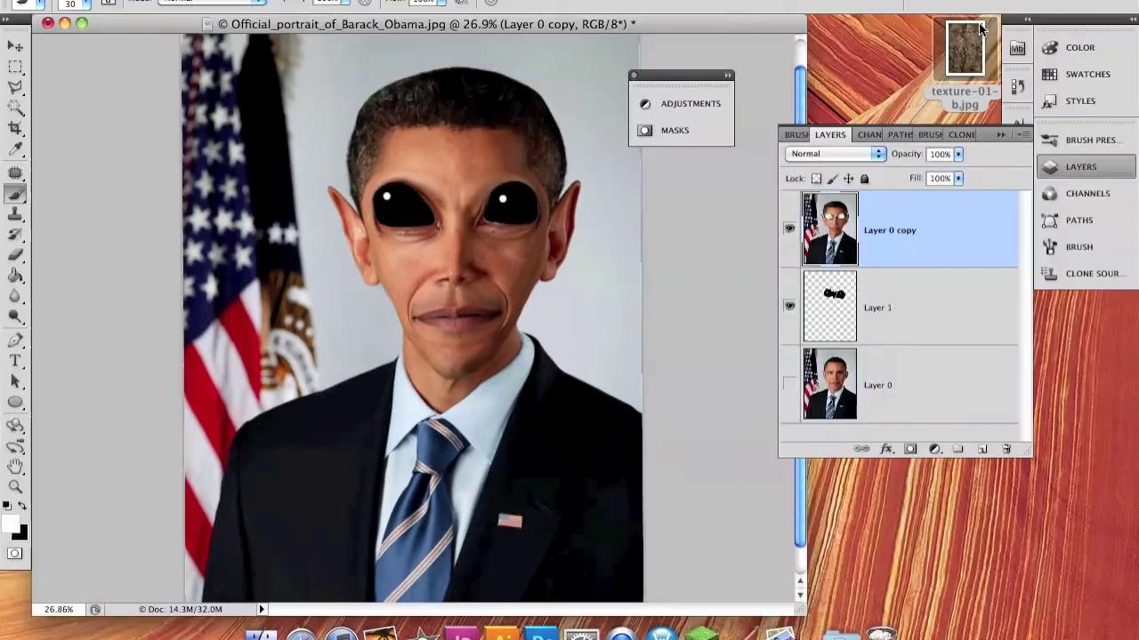
drag(965, 52, 540, 632)
drag(252, 51, 377, 194)
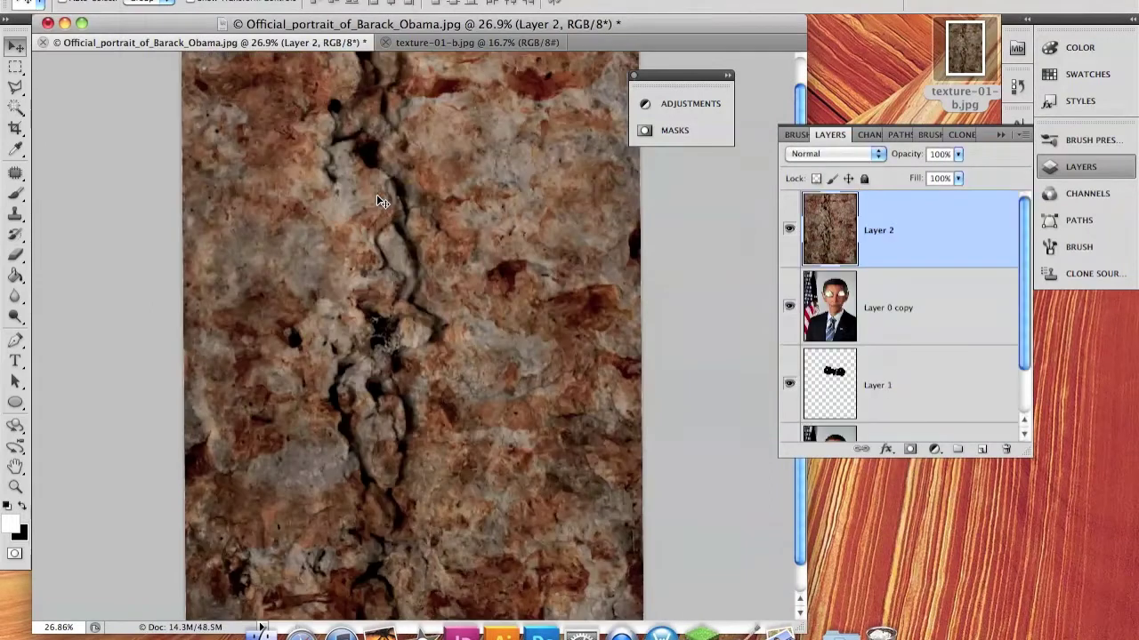
key(ctrl+t)
key(ctrl+0)
mouse_move(275, 115)
mouse_down()
mouse_move(371, 213)
mouse_move(272, 145)
mouse_up()
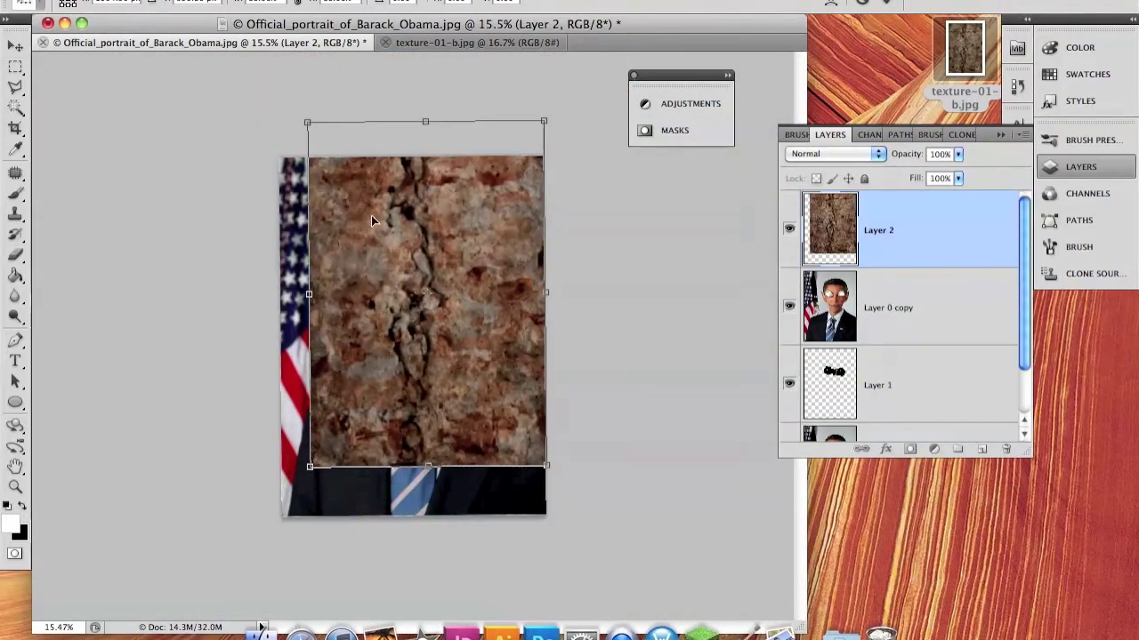
drag(958, 154, 939, 176)
mouse_move(545, 145)
mouse_down()
mouse_move(497, 143)
mouse_move(524, 78)
mouse_up()
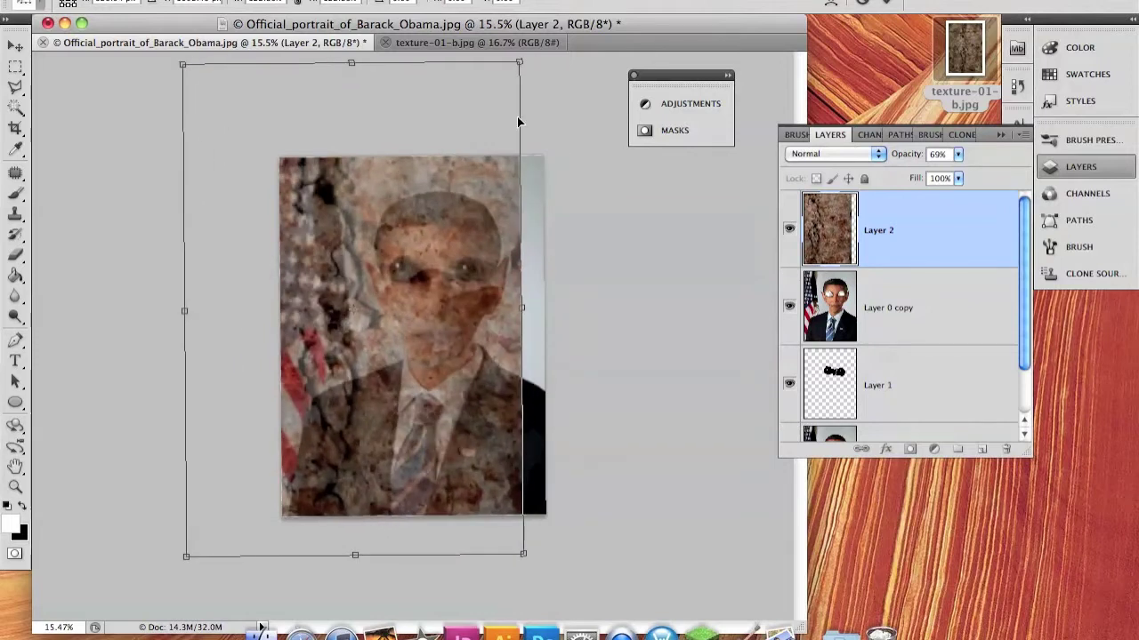
key(Return)
- Set the texture layer to Multiply, hide it, and add a Hue/Saturation layer above Layer 0 copy
click(836, 154)
click(840, 201)
click(844, 155)
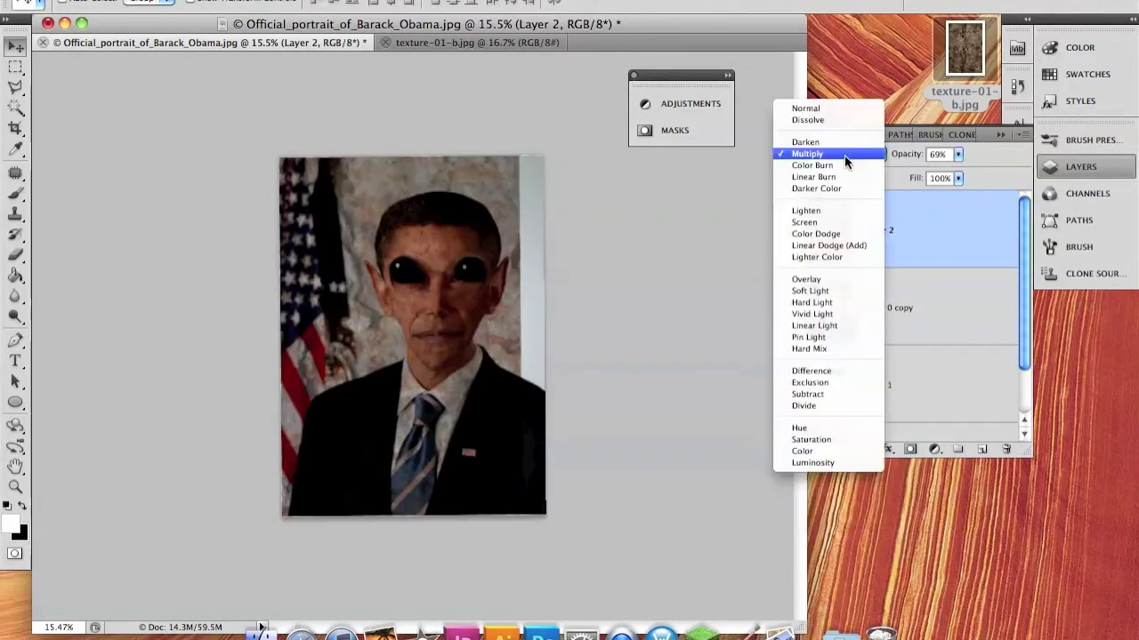
click(789, 230)
click(890, 320)
click(934, 450)
click(961, 481)
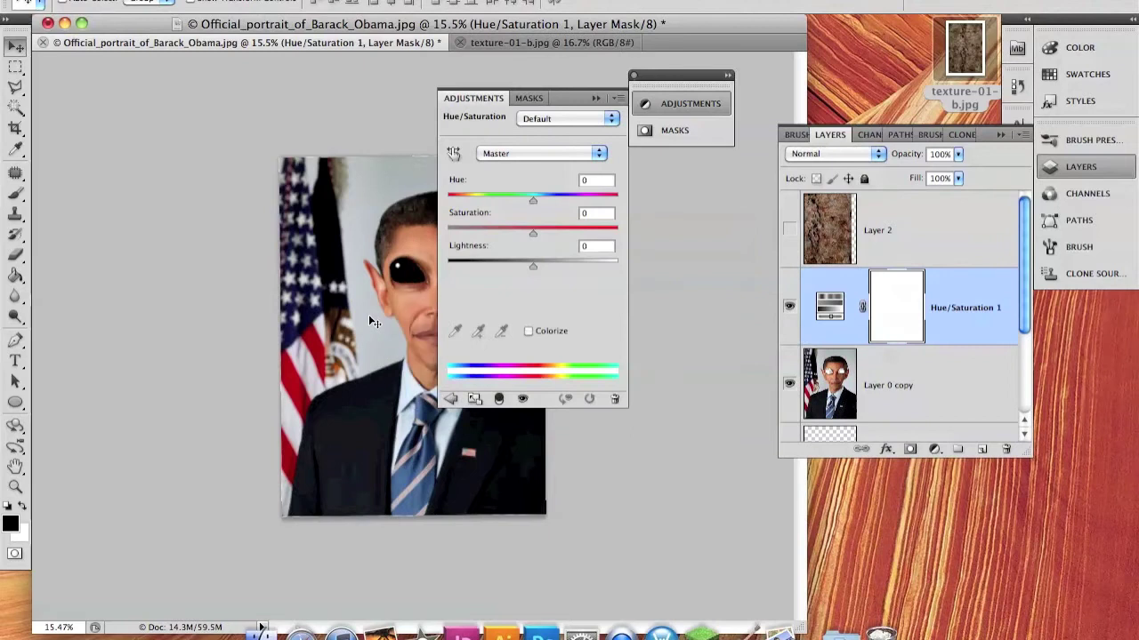
- Clip the Hue/Saturation layer to the face and set Hue +45, Saturation +20
scroll(374, 322, up, 3)
click(498, 398)
drag(561, 97, 676, 121)
mouse_move(648, 223)
mouse_down()
mouse_move(615, 229)
mouse_move(620, 256)
mouse_move(664, 255)
mouse_move(662, 217)
mouse_move(684, 217)
mouse_up()
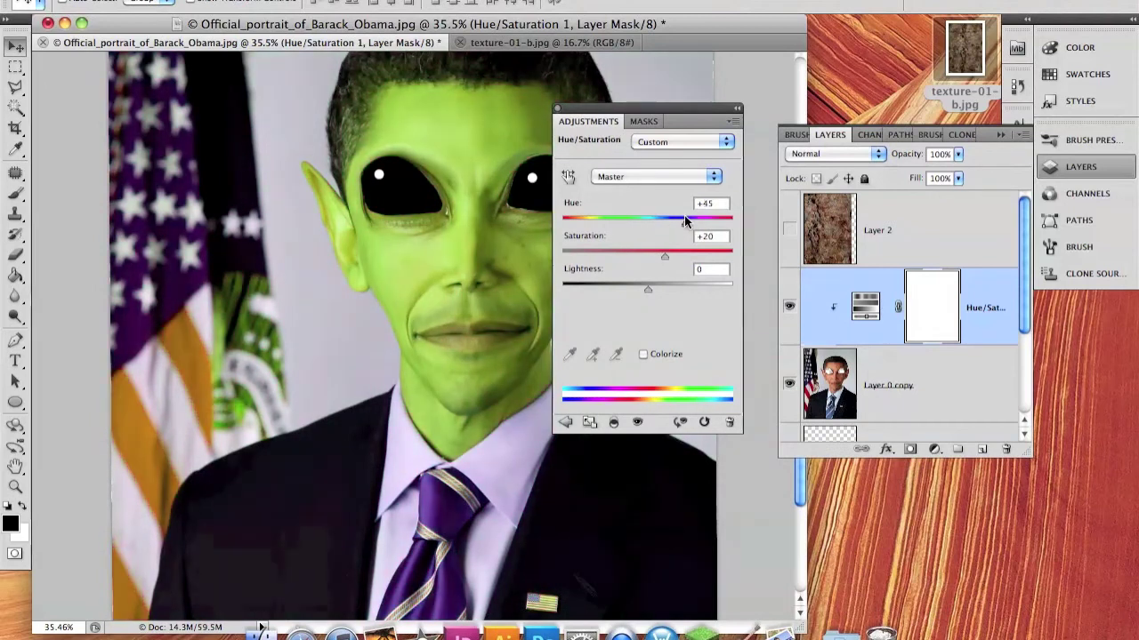
click(737, 113)
click(555, 111)
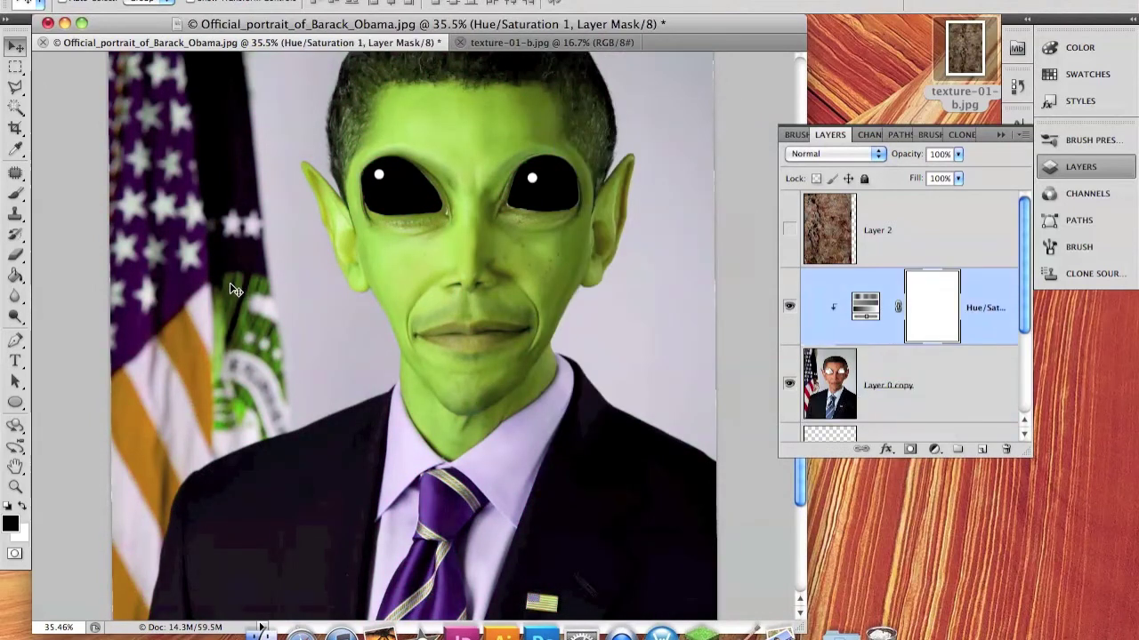
- Paint black on the adjustment mask over the flag and suit to restore their colours
click(14, 197)
scroll(314, 170, down, 3)
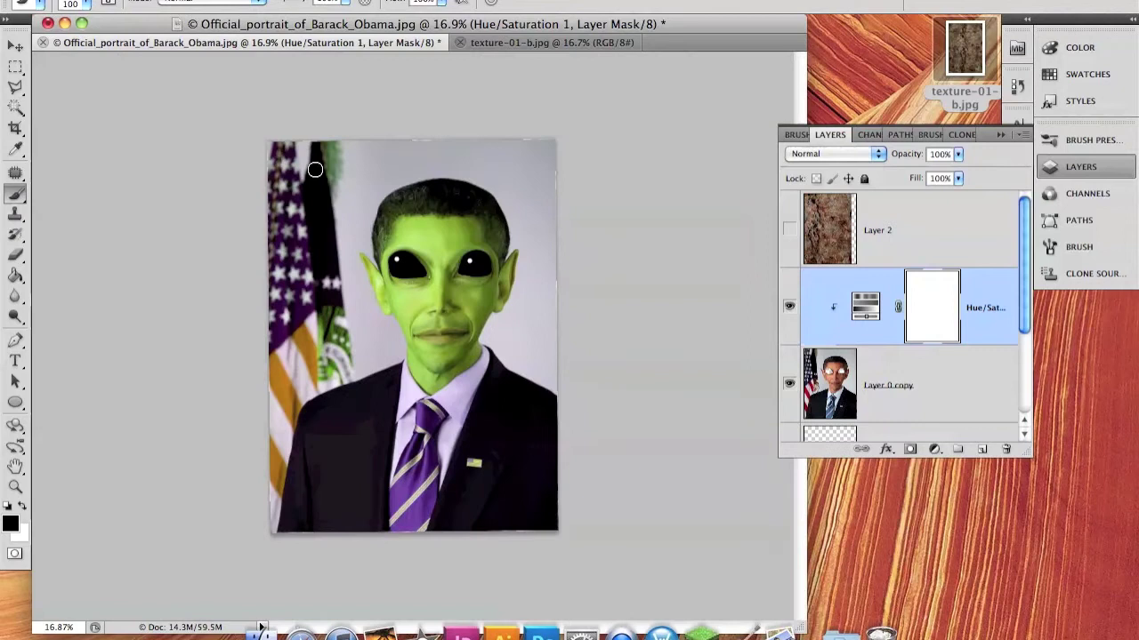
mouse_move(391, 484)
mouse_down()
mouse_move(406, 471)
mouse_move(508, 457)
mouse_up()
key(ctrl+z)
mouse_move(294, 284)
mouse_down()
mouse_move(380, 533)
mouse_move(481, 525)
mouse_up()
key(bracketleft)
key(bracketleft)
key(bracketleft)
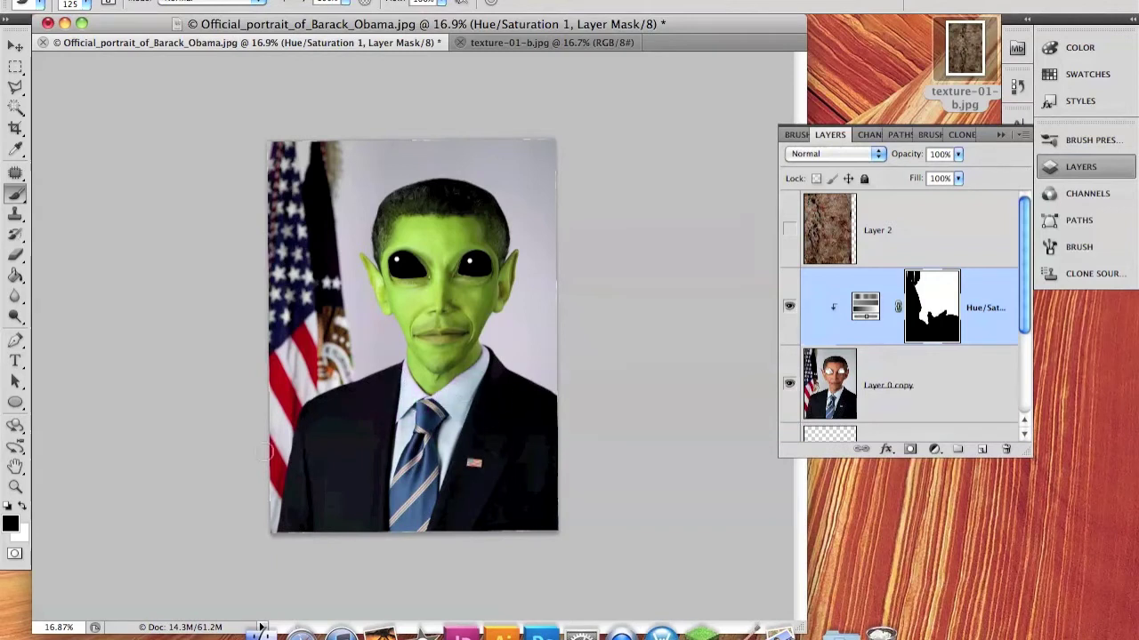
scroll(489, 365, up, 5)
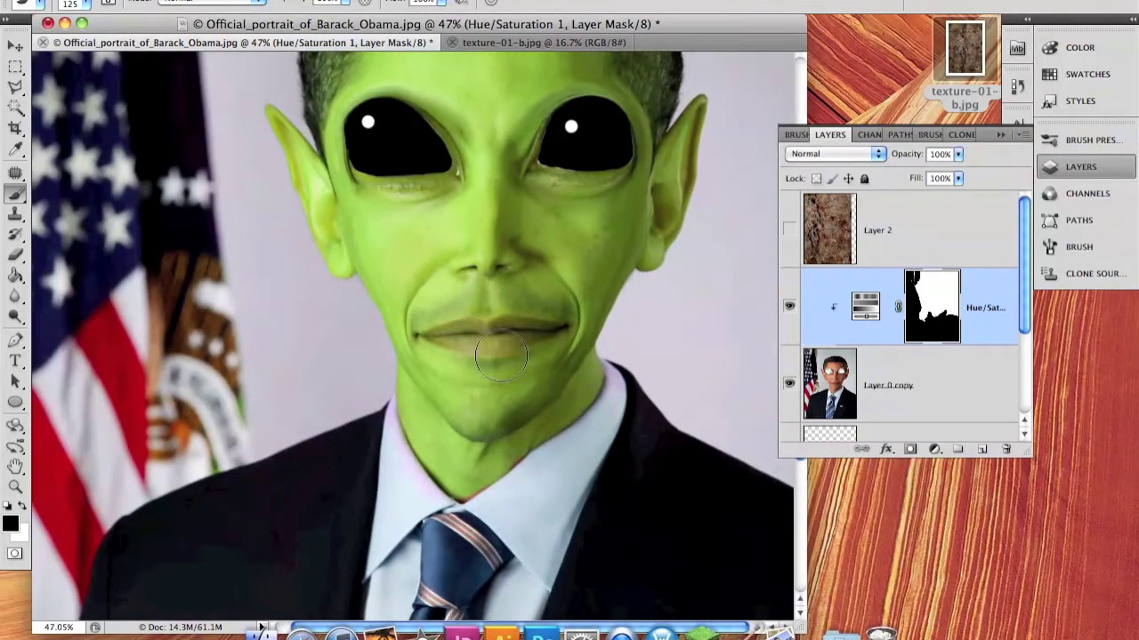
scroll(499, 356, down, 3)
- Show Layer 2 at 76% opacity and add a layer mask with a 175 brush
click(789, 230)
click(876, 230)
drag(957, 154, 965, 174)
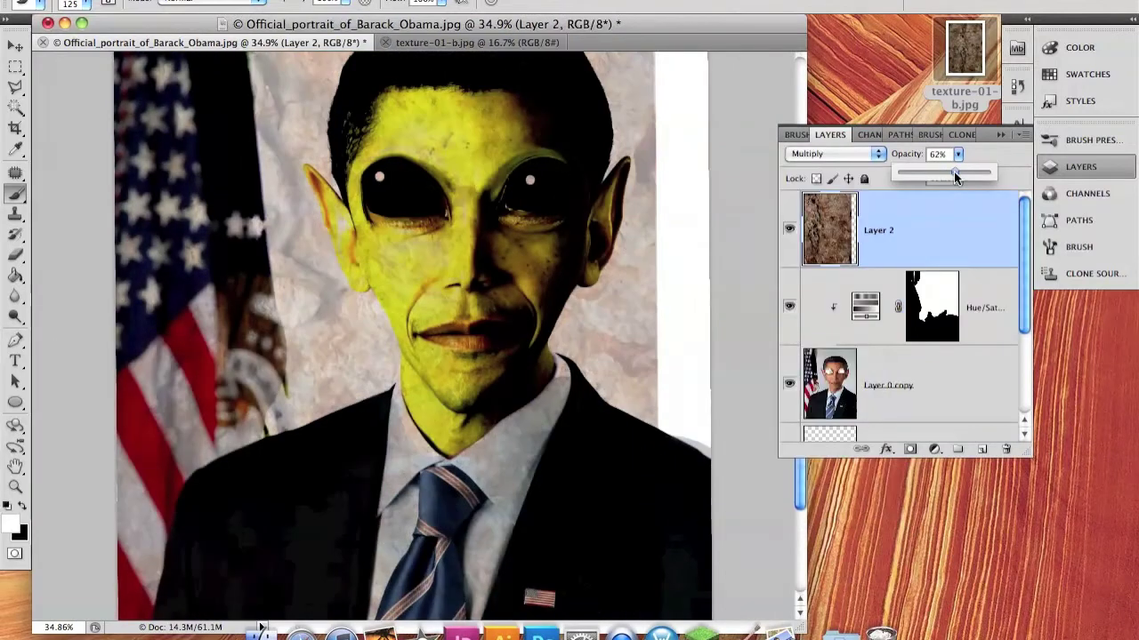
key(e)
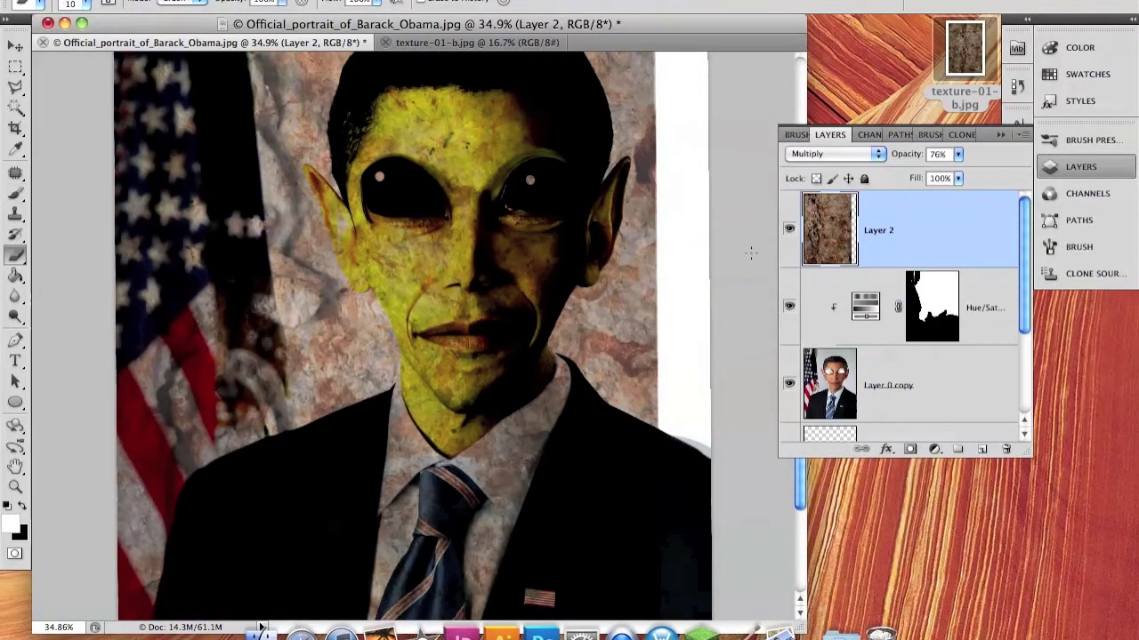
click(910, 449)
key(bracketright)
key(bracketright)
key(bracketright)
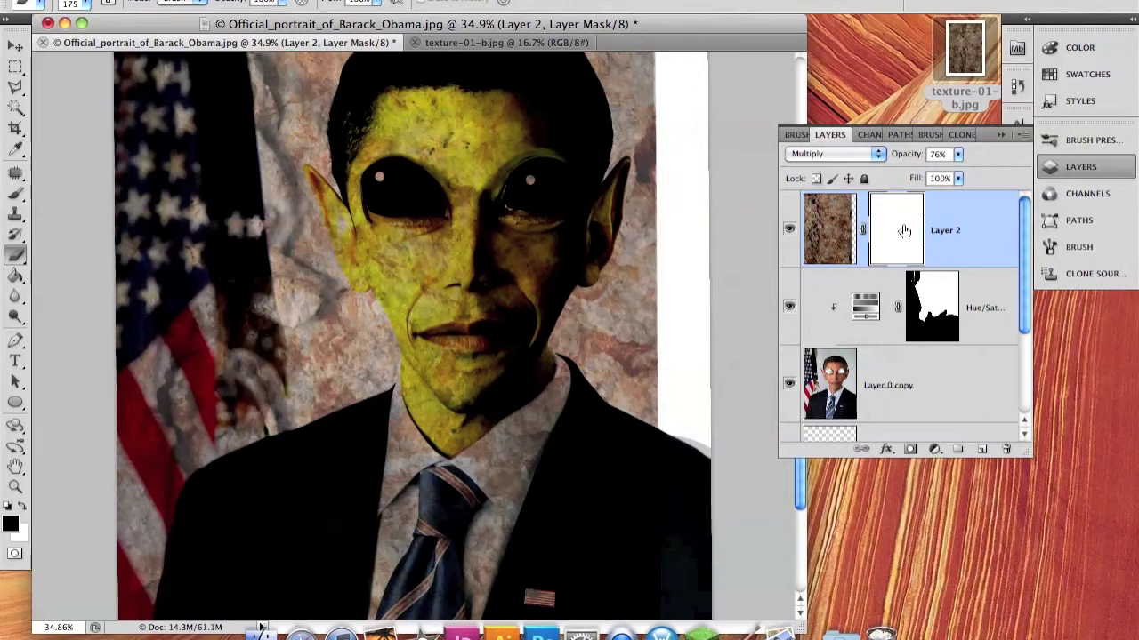
- Mask out the texture over the shoulders, collar, suit and lower-left area
click(14, 195)
mouse_move(392, 485)
mouse_down()
mouse_move(364, 487)
mouse_move(241, 317)
mouse_up()
scroll(241, 317, down, 1)
mouse_move(302, 431)
mouse_down()
mouse_move(338, 587)
mouse_move(534, 463)
mouse_move(611, 160)
mouse_move(320, 80)
mouse_move(213, 107)
mouse_move(213, 178)
mouse_move(281, 115)
mouse_up()
mouse_move(214, 463)
mouse_down()
mouse_move(267, 587)
mouse_move(351, 458)
mouse_move(360, 326)
mouse_move(287, 258)
mouse_up()
key(alt+bracketleft)
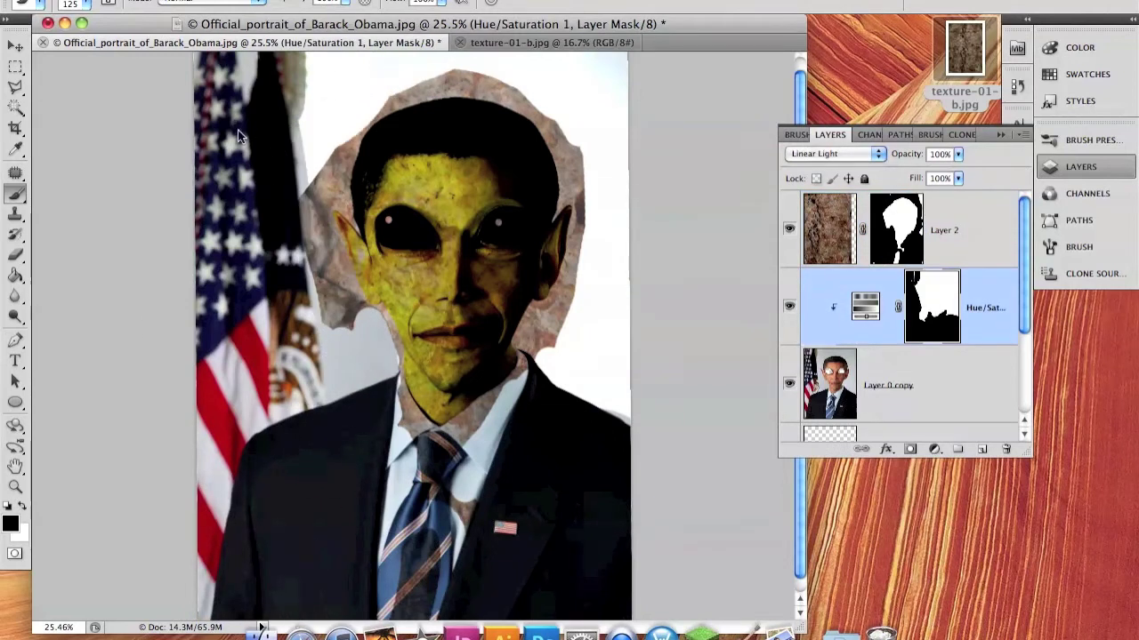
key(alt+bracketright)
- Apply the layer mask permanently to the texture layer
double_click(896, 169)
key(Escape)
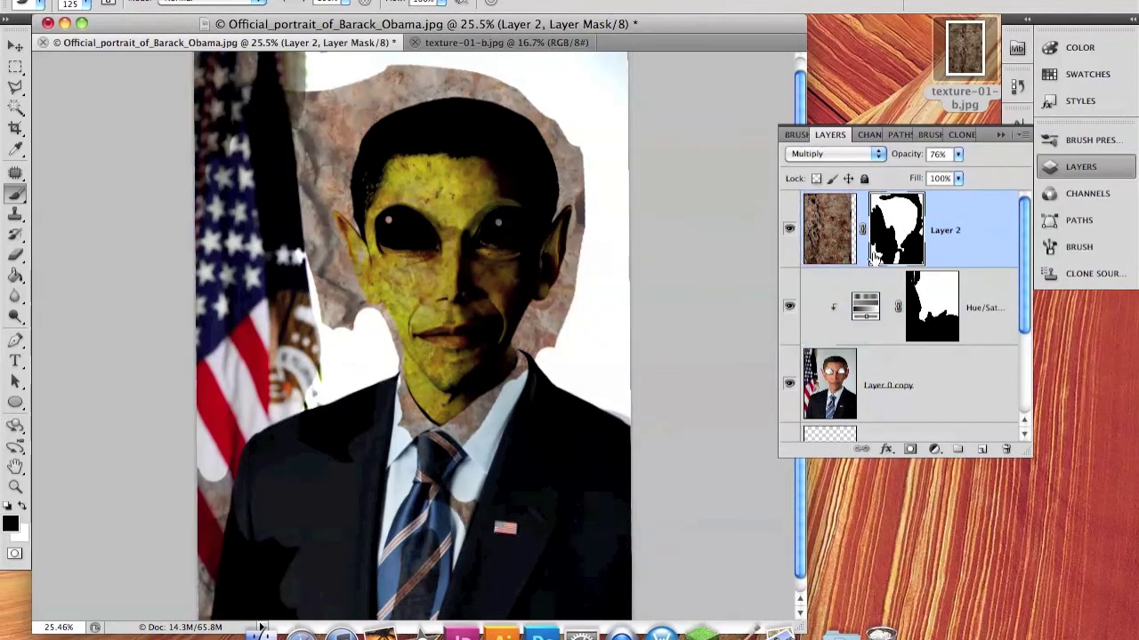
drag(895, 169, 1006, 449)
key(Return)
- Erase stray texture at the upper-left head, bottom-left, tie, shirt and right side of the head
key(e)
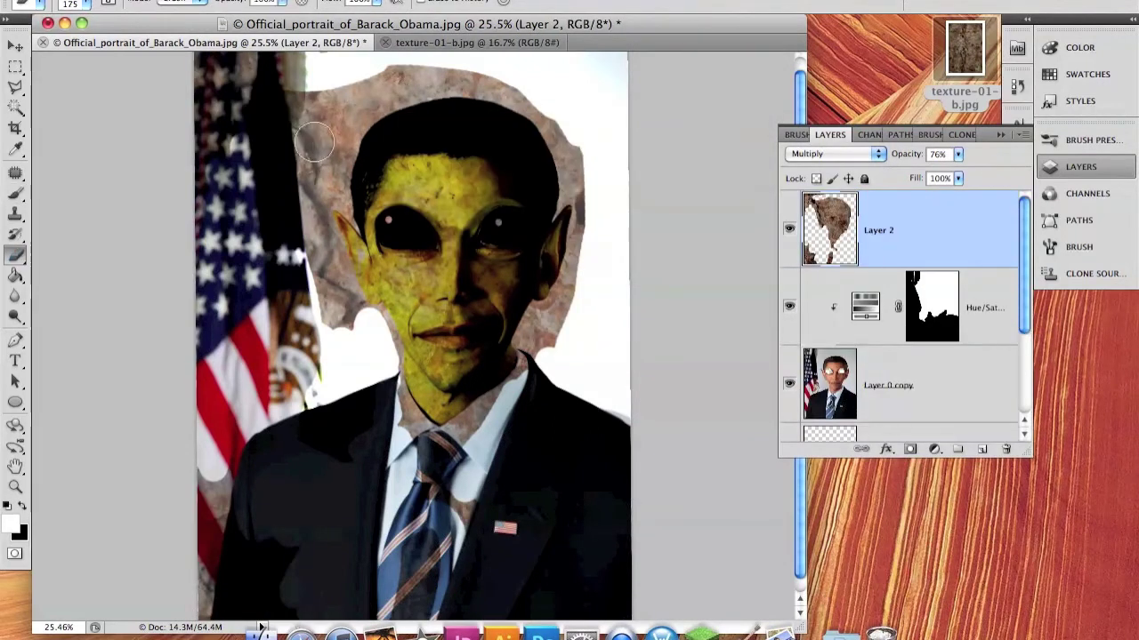
drag(311, 89, 231, 196)
drag(223, 471, 275, 614)
drag(453, 471, 413, 613)
mouse_move(583, 347)
mouse_down()
mouse_move(597, 169)
mouse_move(469, 67)
mouse_move(326, 129)
mouse_up()
- With a different brush tip, erase texture fringe along the head's left edge and neck
click(89, 5)
double_click(41, 119)
mouse_move(307, 85)
mouse_down()
mouse_move(342, 325)
mouse_move(334, 303)
mouse_move(361, 97)
mouse_move(559, 146)
mouse_up()
mouse_move(586, 251)
mouse_down()
mouse_move(577, 165)
mouse_move(534, 341)
mouse_move(472, 405)
mouse_move(378, 442)
mouse_move(396, 383)
mouse_move(338, 204)
mouse_up()
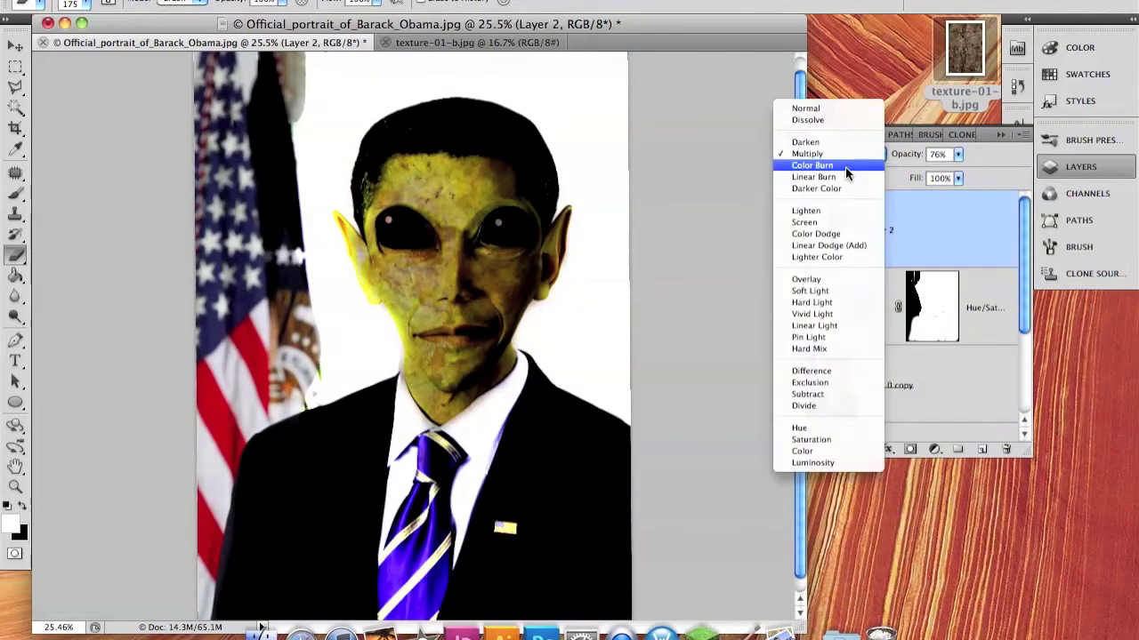
- After trying Color Dodge, Vivid Light and Hard Light, blend Layer 2 in Pin Light at 49% opacity
click(845, 155)
click(841, 177)
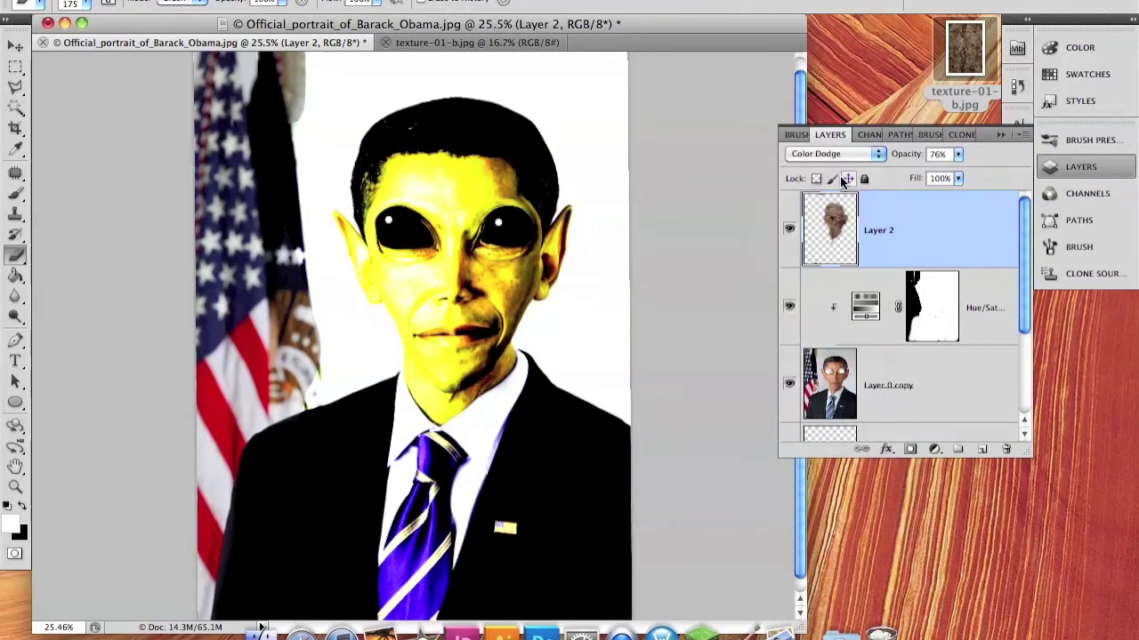
click(845, 160)
click(840, 157)
click(841, 174)
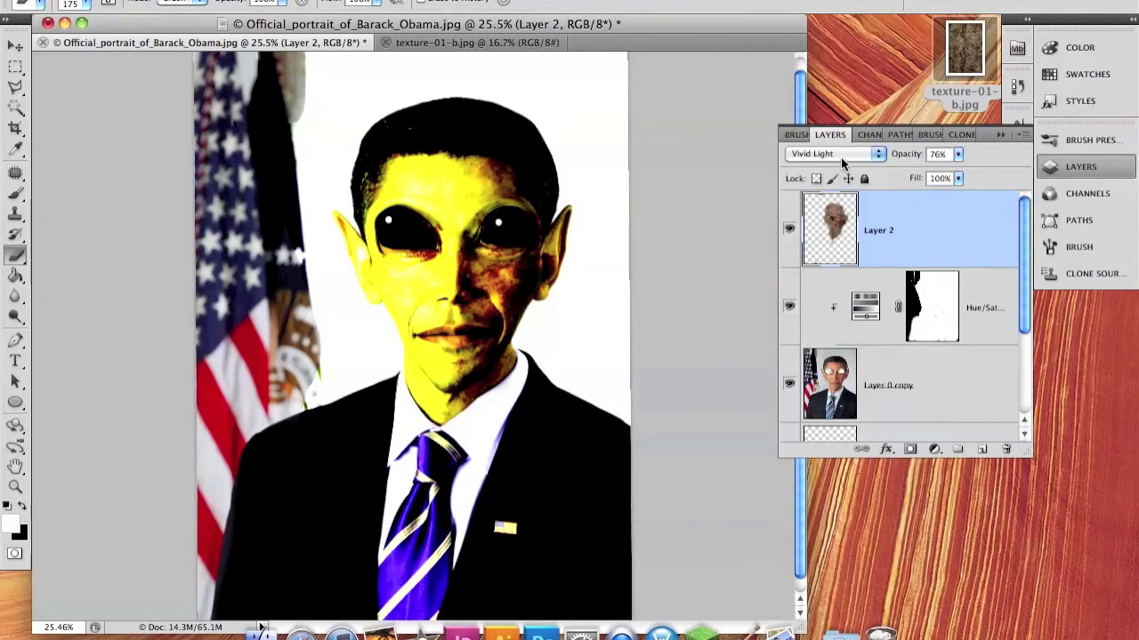
click(841, 143)
click(837, 157)
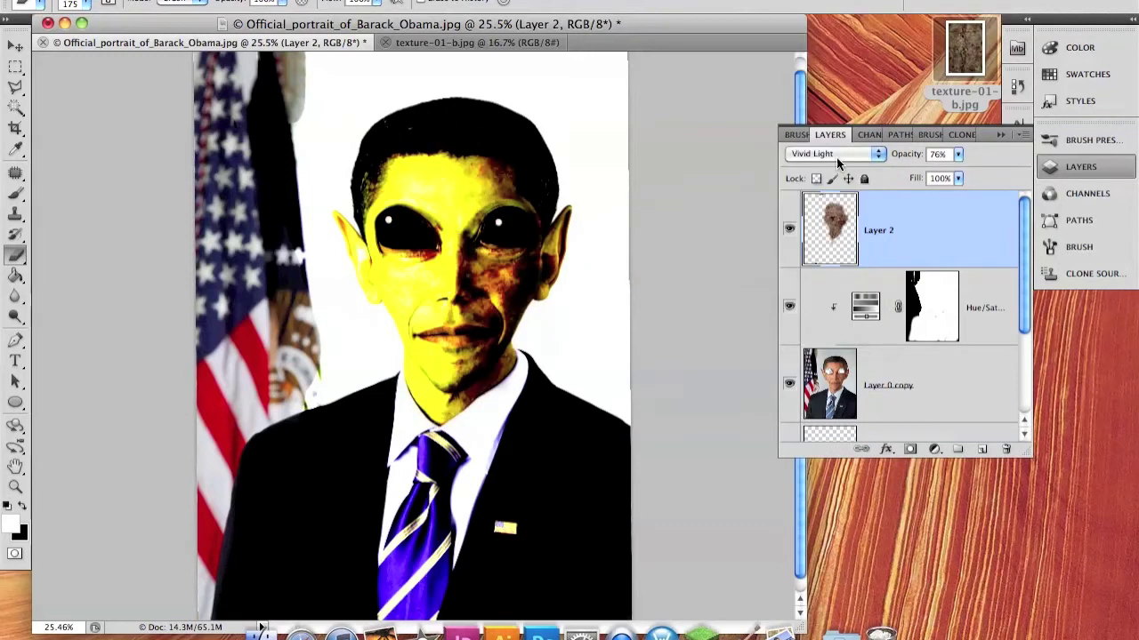
key(Down)
key(Return)
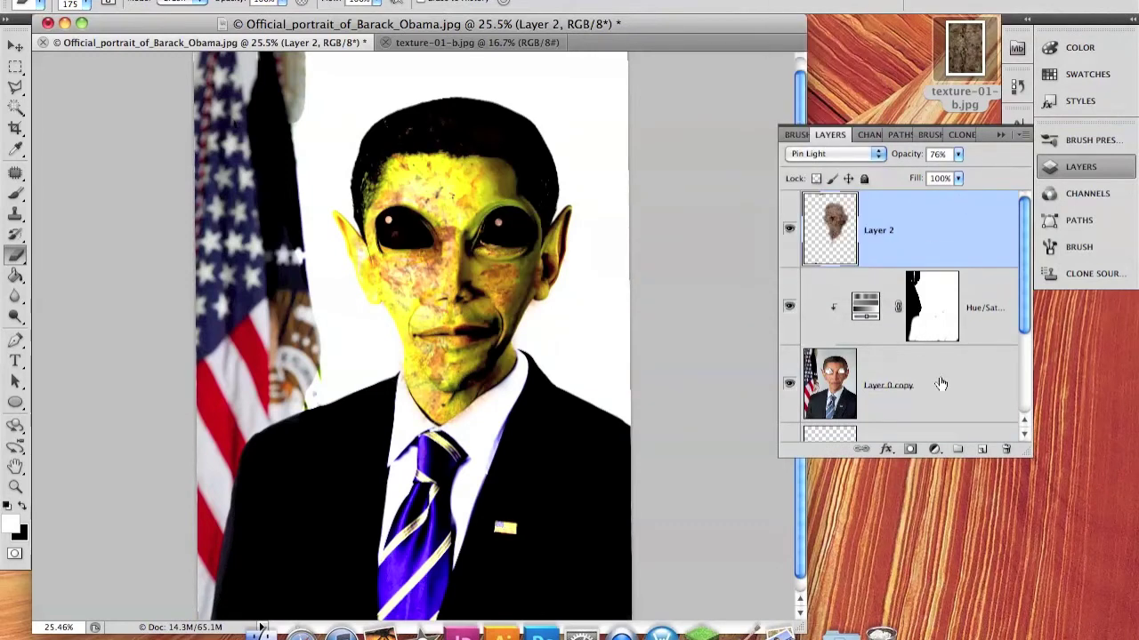
drag(959, 154, 986, 145)
click(940, 313)
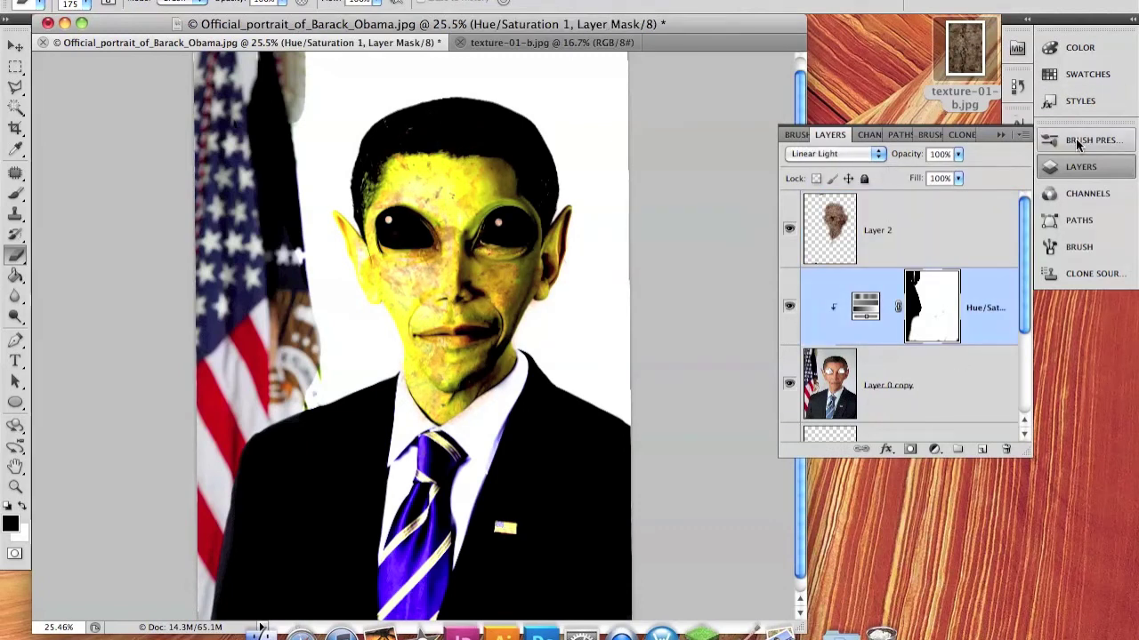
- Set the face's Hue/Saturation to Hue +57, Saturation +41 for greener skin
click(934, 449)
click(950, 486)
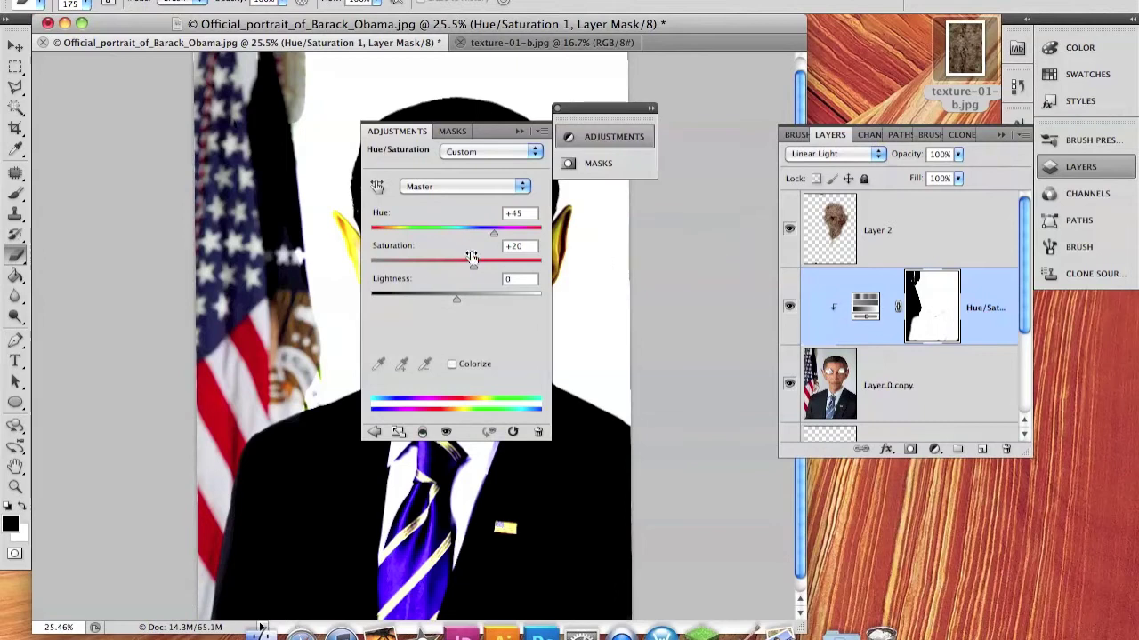
drag(494, 131, 696, 222)
drag(695, 322, 690, 355)
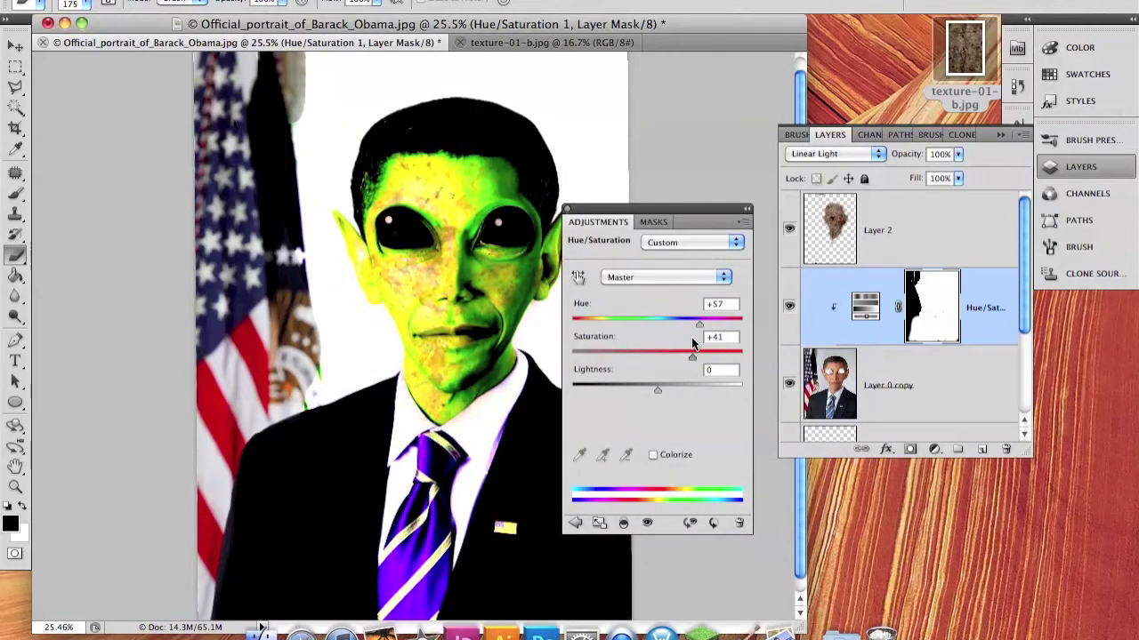
click(745, 209)
click(663, 213)
- Lower Layer 0 copy's brightness by 17 with Brightness/Contrast
click(890, 385)
click(254, 25)
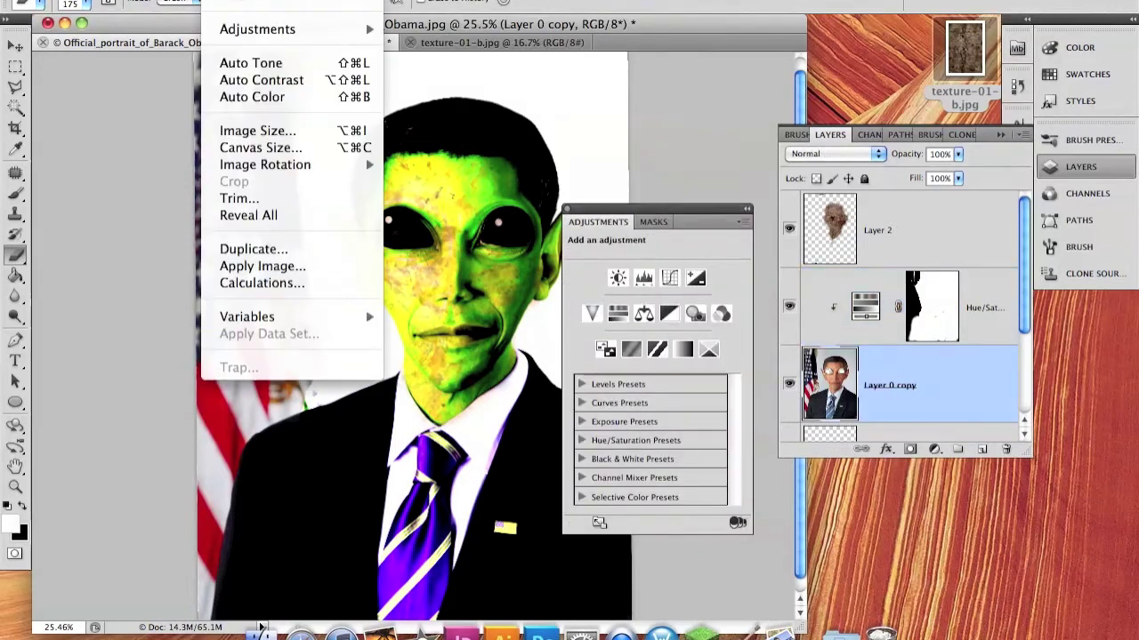
click(427, 25)
drag(592, 98, 579, 103)
click(743, 80)
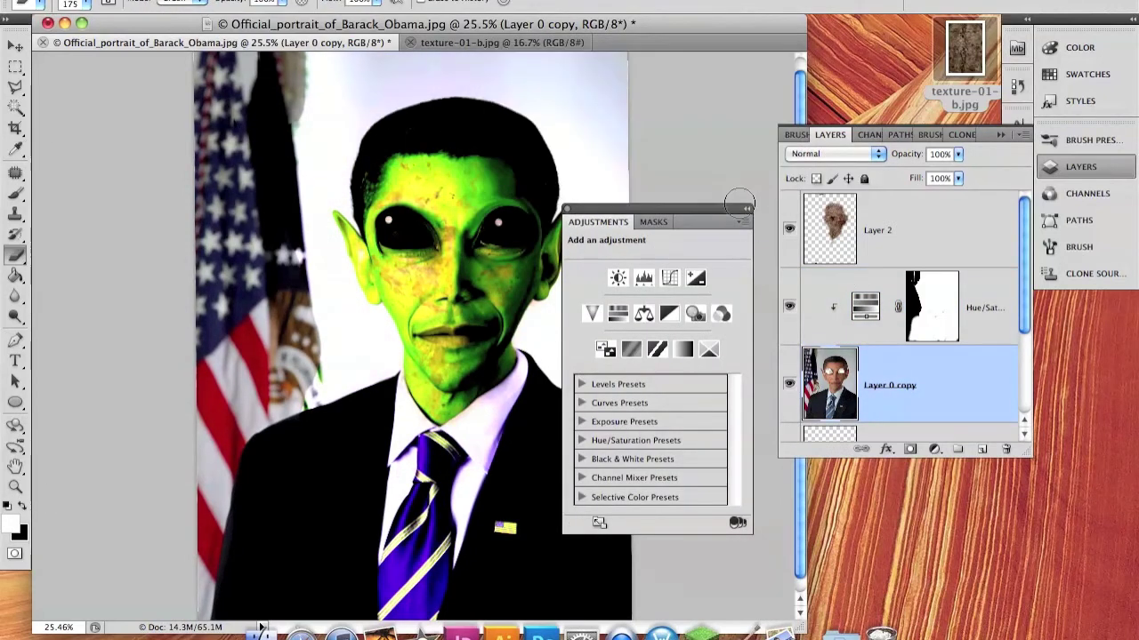
- Close the Adjustments panel and add a new empty Layer 3
click(745, 209)
click(586, 205)
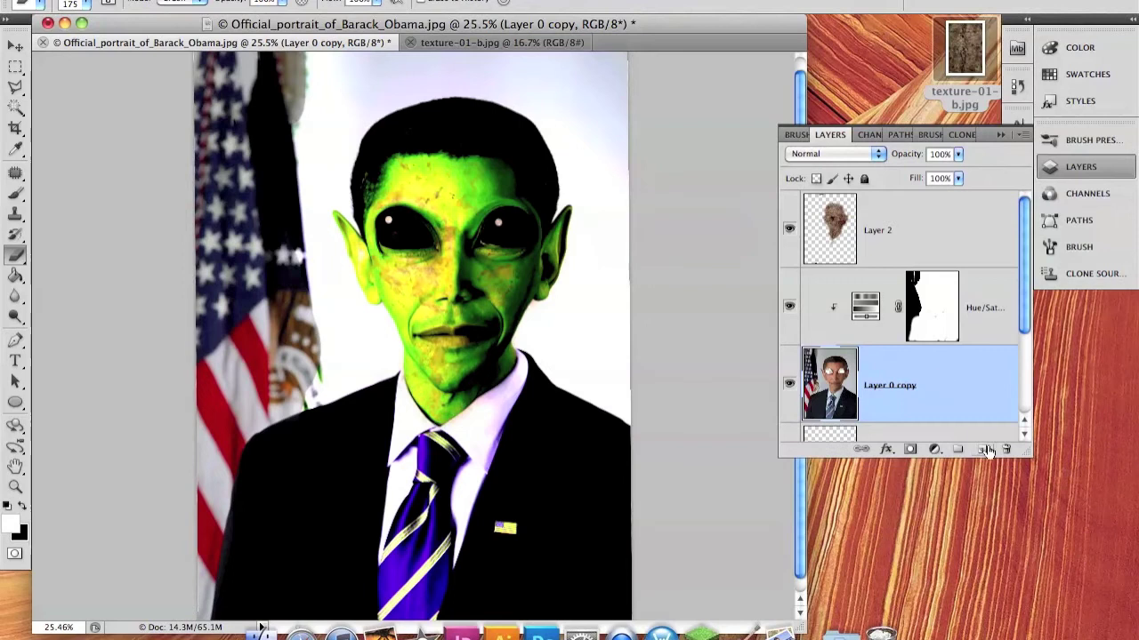
click(982, 449)
- Reset to default black/white colours and zoom in on the left-hand eye
click(15, 194)
click(11, 506)
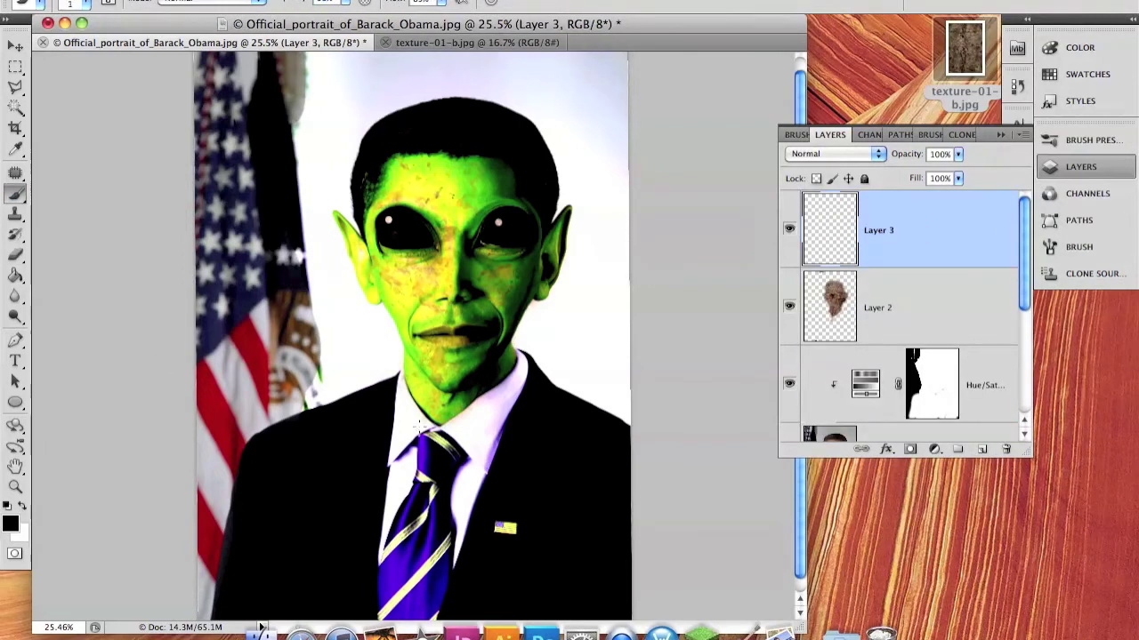
mouse_move(387, 254)
mouse_down()
mouse_move(538, 159)
mouse_move(418, 80)
mouse_up()
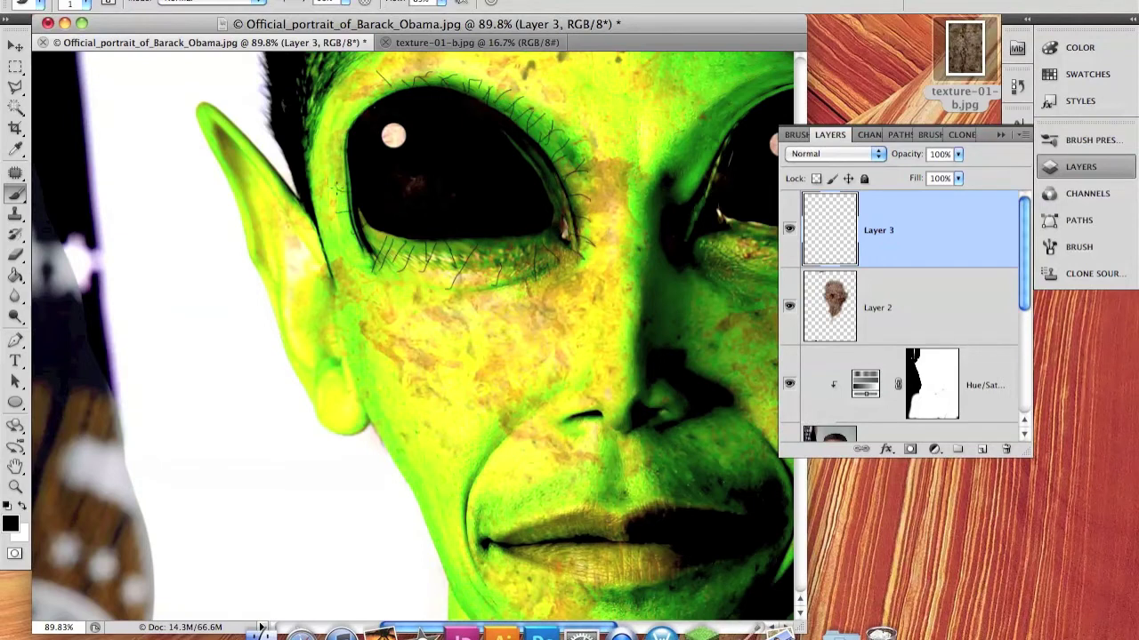
scroll(979, 305, down, 2)
- Burn the skin around the left eye on Layer 0 copy
click(978, 307)
click(15, 316)
click(72, 325)
drag(461, 260, 341, 214)
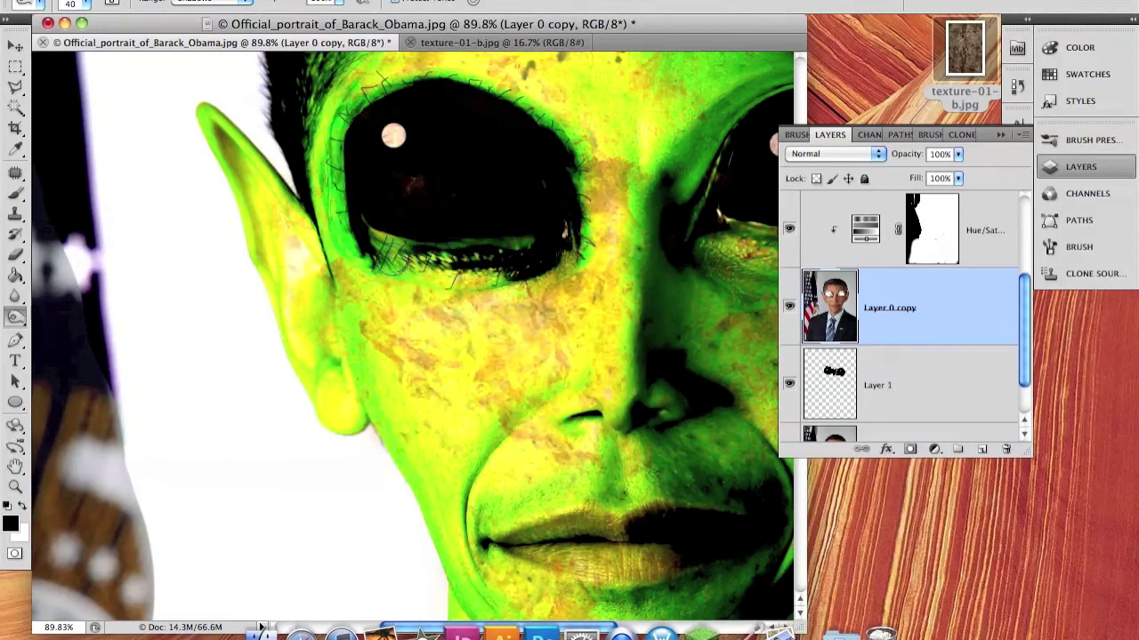
- Burn darker shadows under the right-hand and left-hand eyes
scroll(469, 371, down, 3)
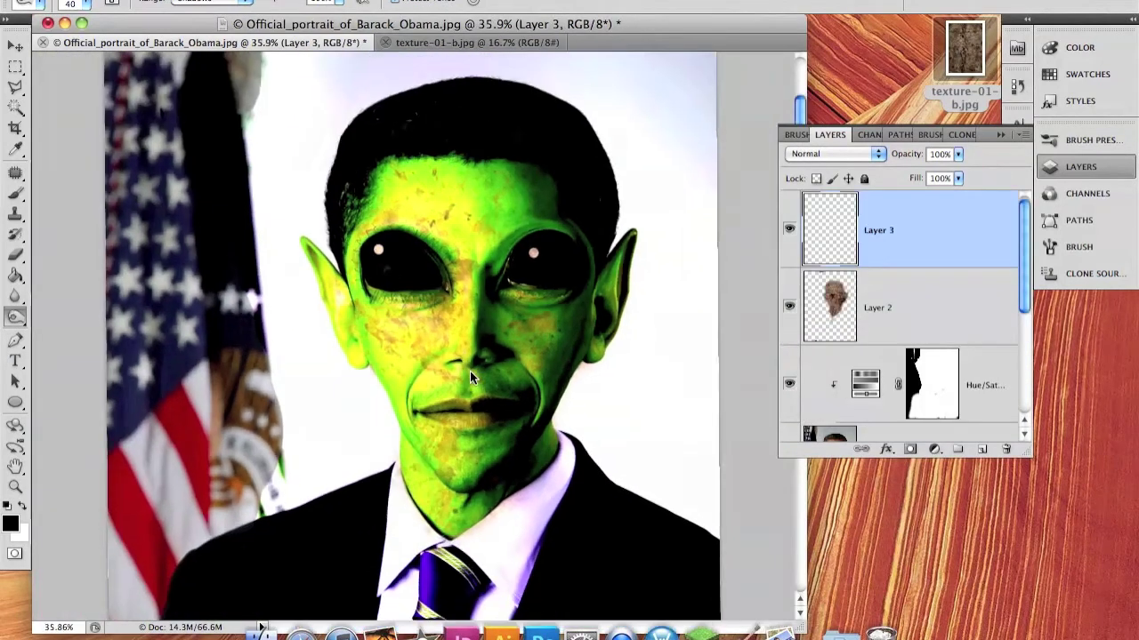
scroll(469, 371, up, 2)
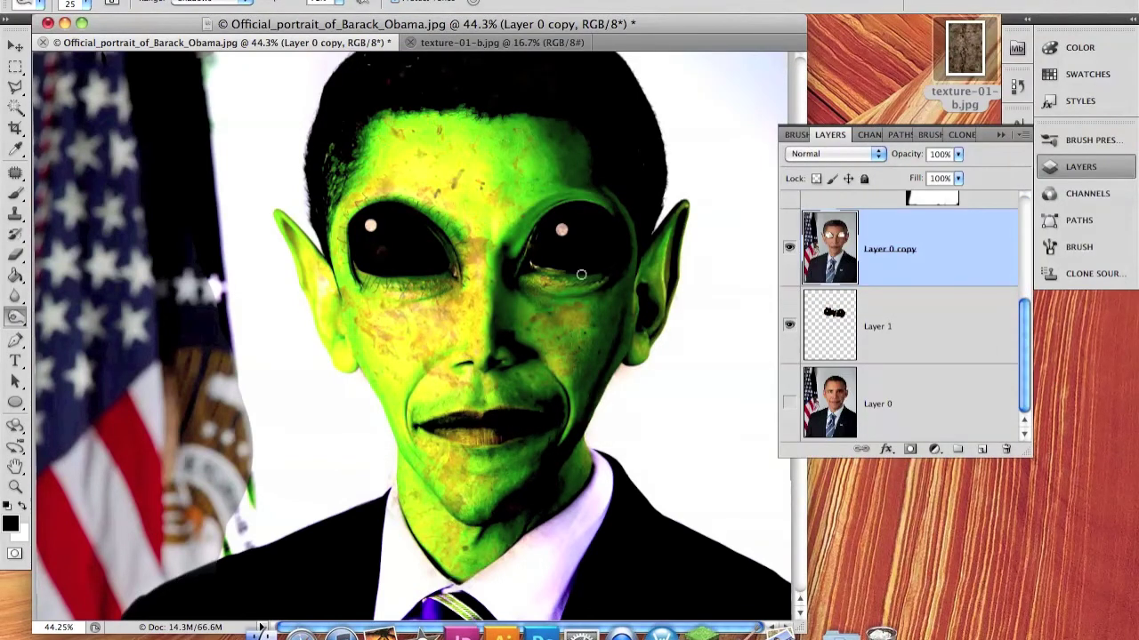
drag(535, 285, 608, 311)
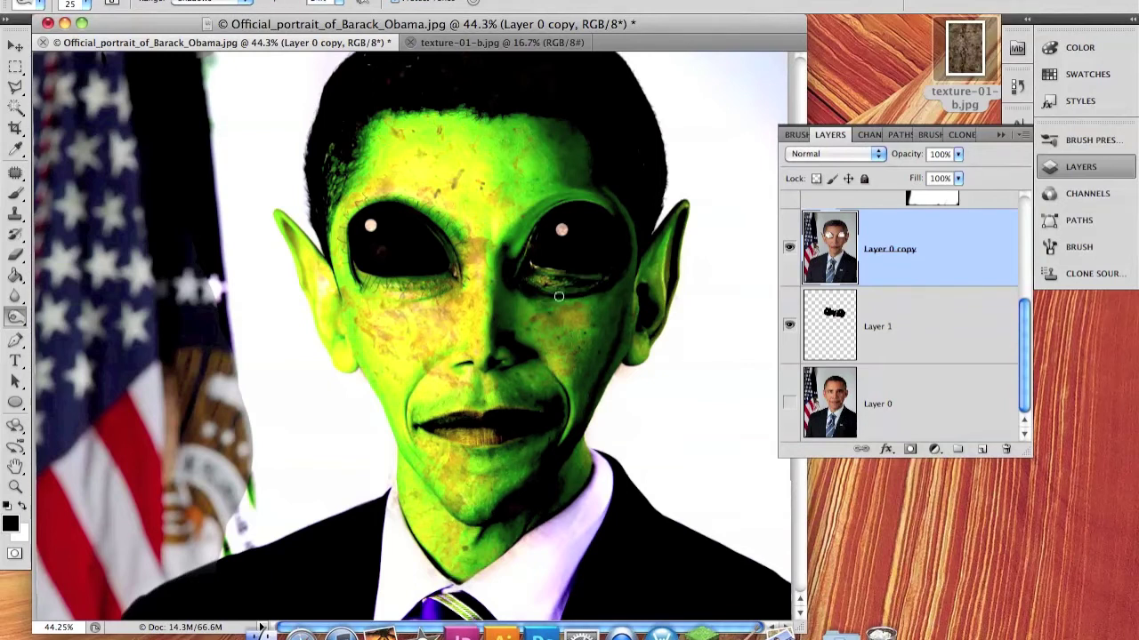
drag(447, 286, 368, 284)
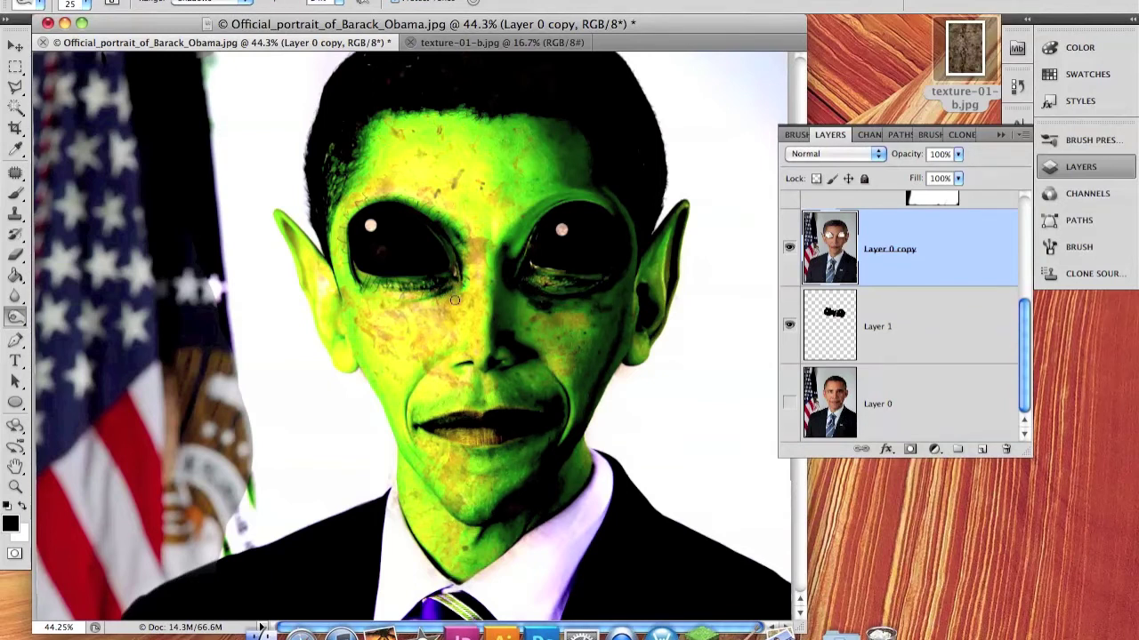
mouse_move(349, 213)
mouse_down()
mouse_move(374, 271)
mouse_move(329, 268)
mouse_move(282, 224)
mouse_up()
- Burn the left ear tip, left cheek edge and nose bridge darker
drag(459, 285, 359, 285)
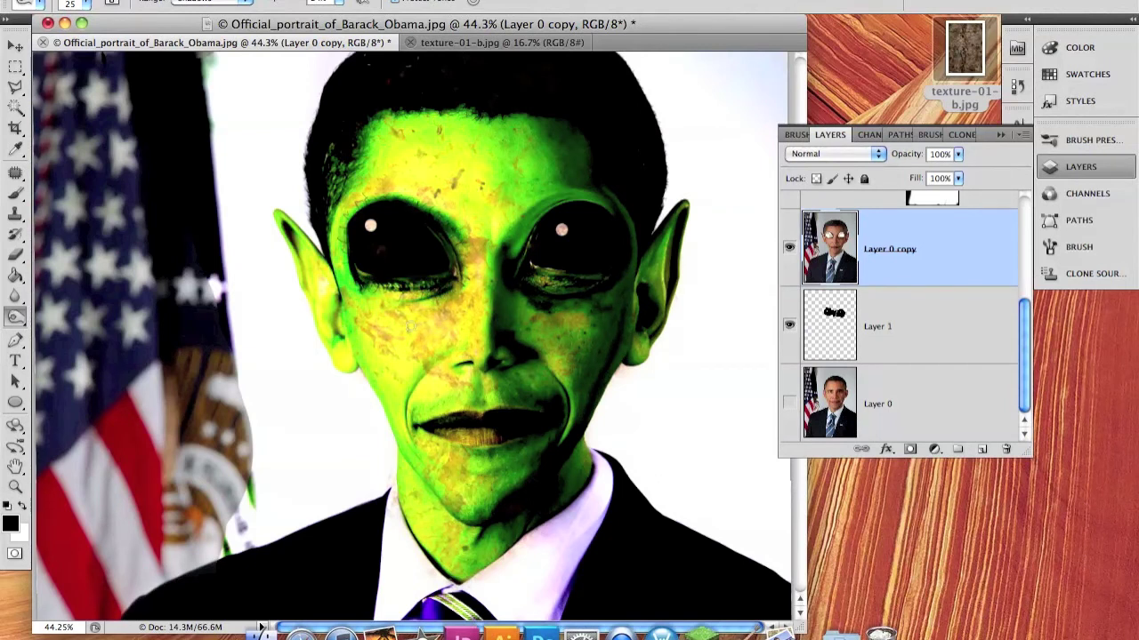
drag(341, 340, 338, 294)
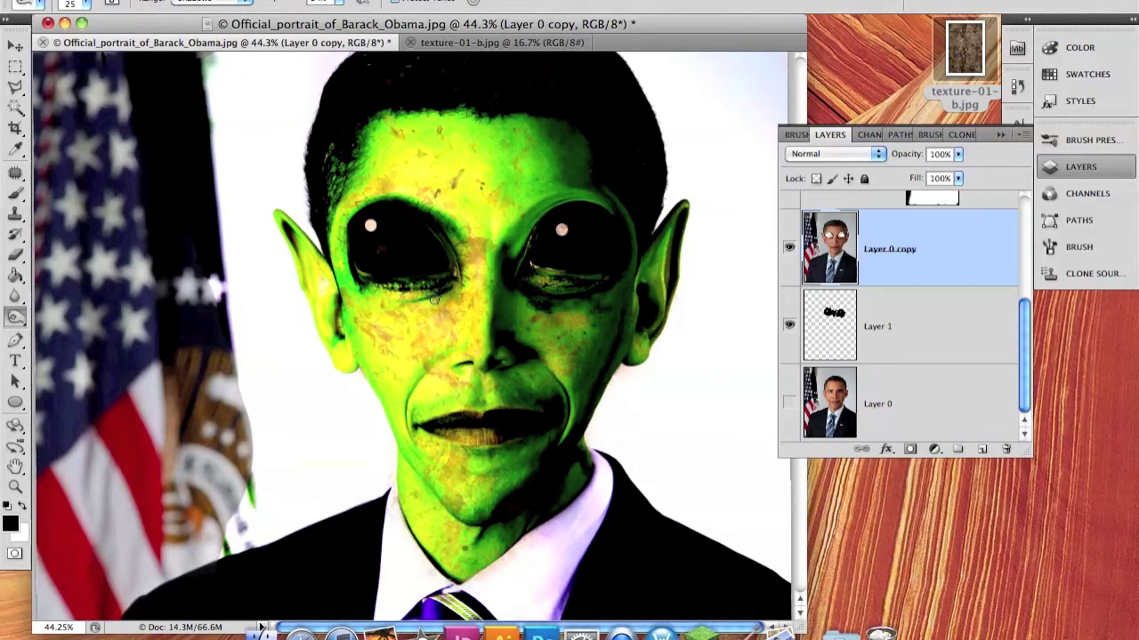
mouse_move(452, 290)
mouse_down()
mouse_move(363, 290)
mouse_move(378, 200)
mouse_up()
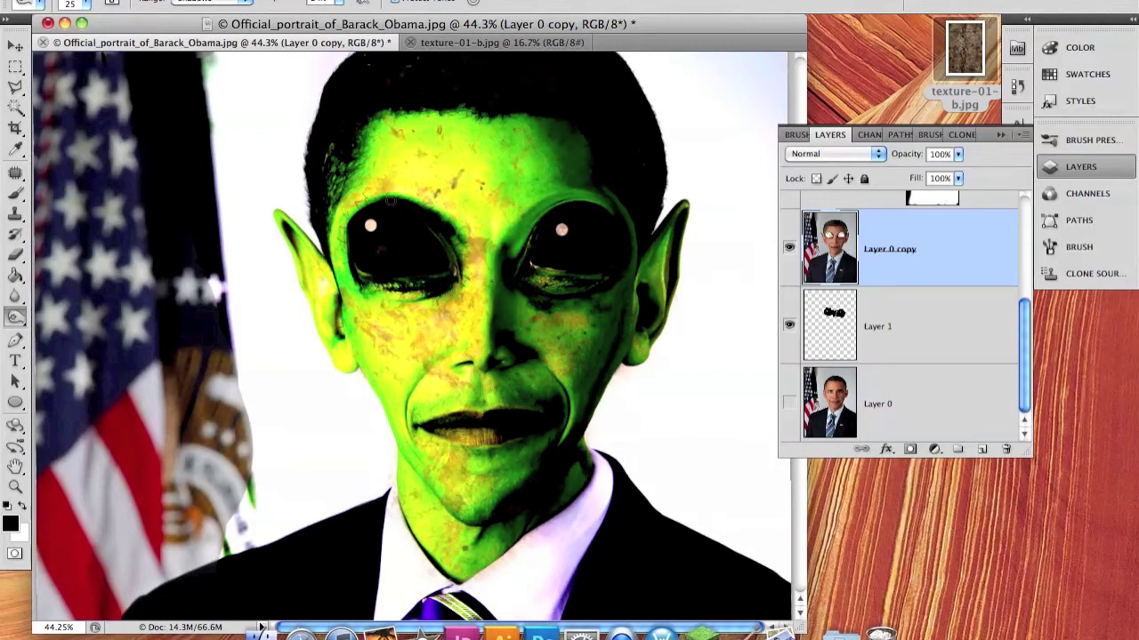
drag(343, 289, 391, 197)
- Select the empty Layer 3 and set its blend mode to Multiply
scroll(1022, 356, up, 5)
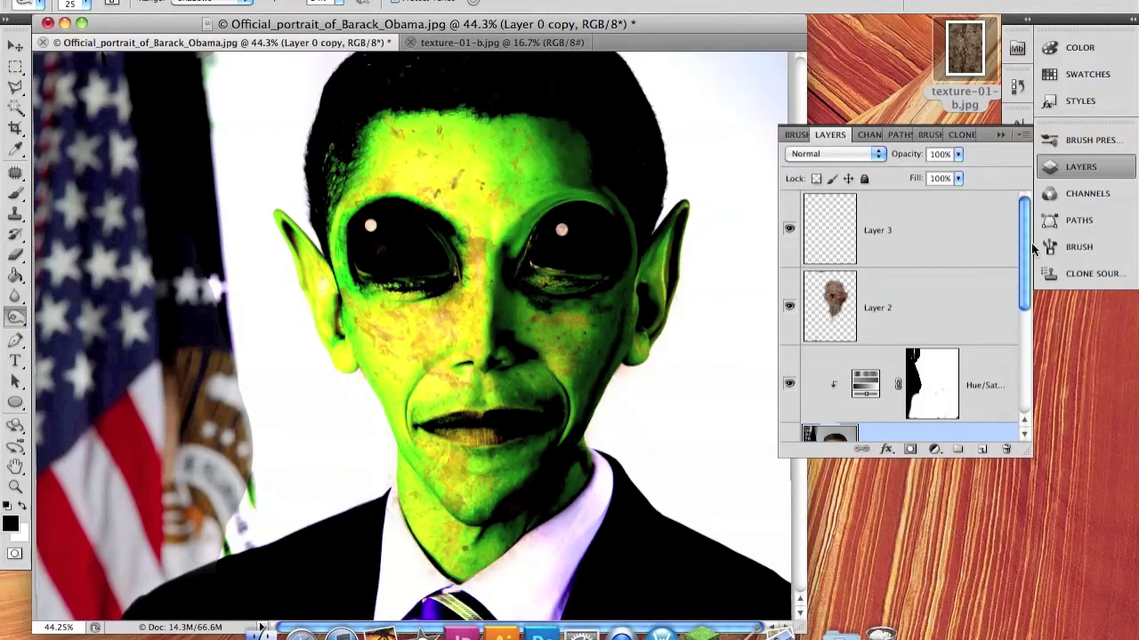
click(925, 230)
key(b)
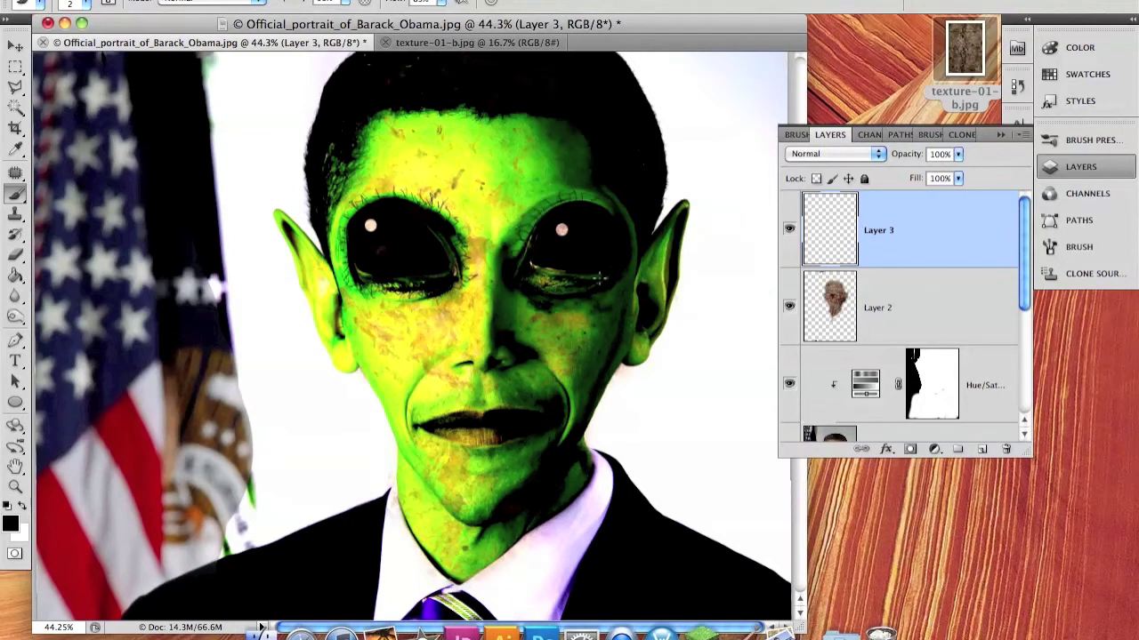
click(834, 154)
click(846, 196)
- Paint dark shading around both eye sockets and wrinkles around the mouth and chin
click(15, 295)
click(62, 309)
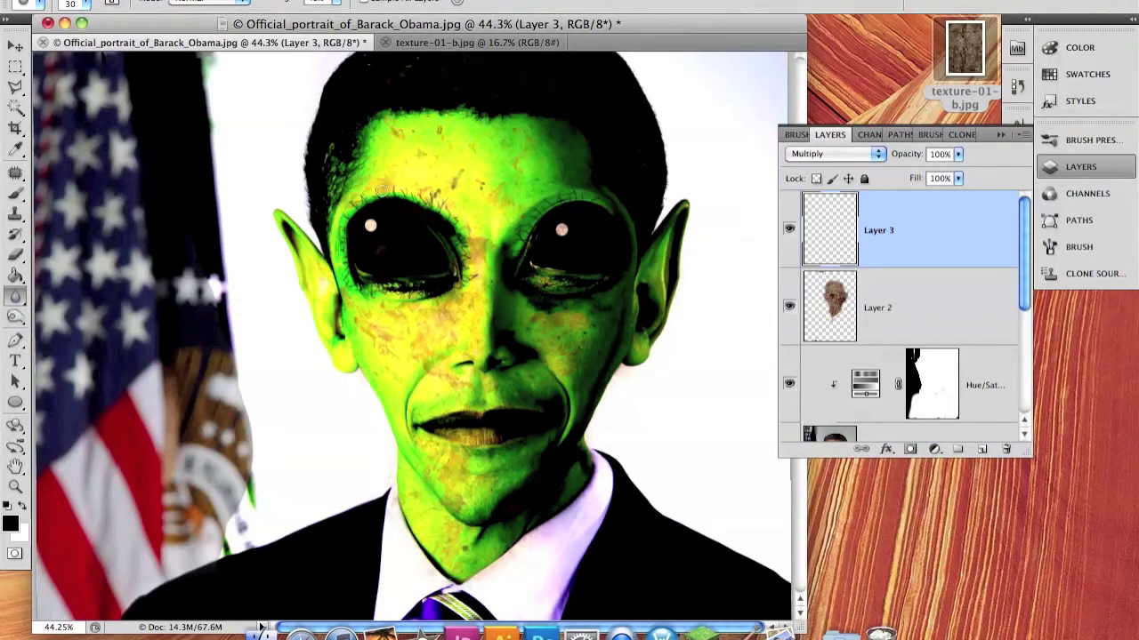
key(b)
drag(572, 193, 634, 265)
drag(532, 215, 515, 244)
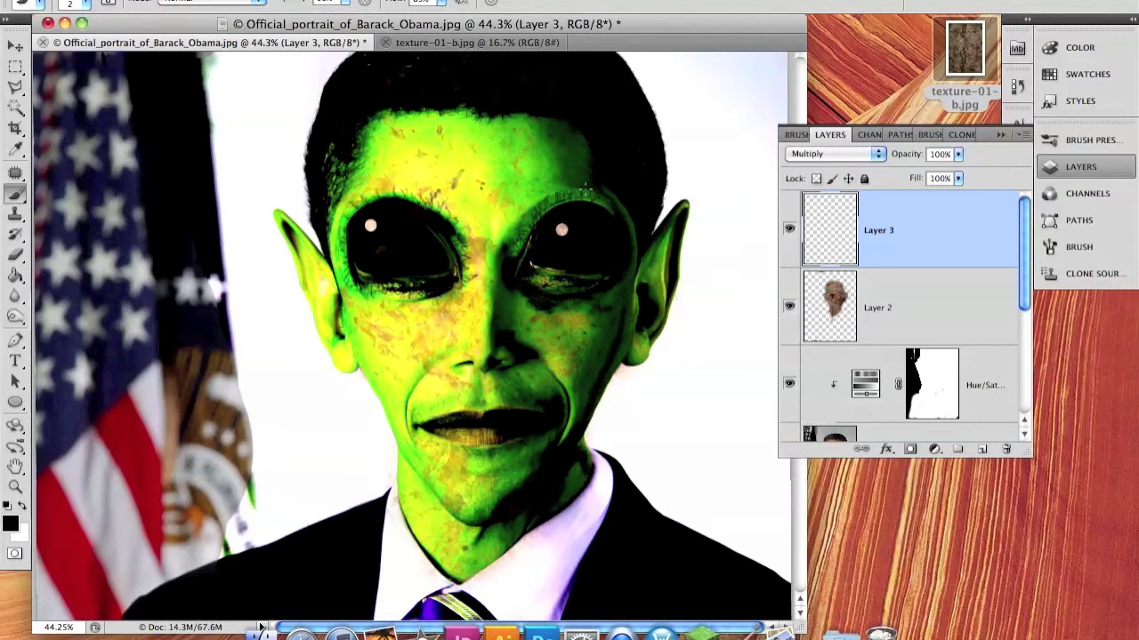
drag(336, 233, 416, 303)
mouse_move(418, 408)
mouse_down()
mouse_move(414, 442)
mouse_move(476, 455)
mouse_up()
- Switch to the toning tool and bring the stone texture document forward
click(17, 295)
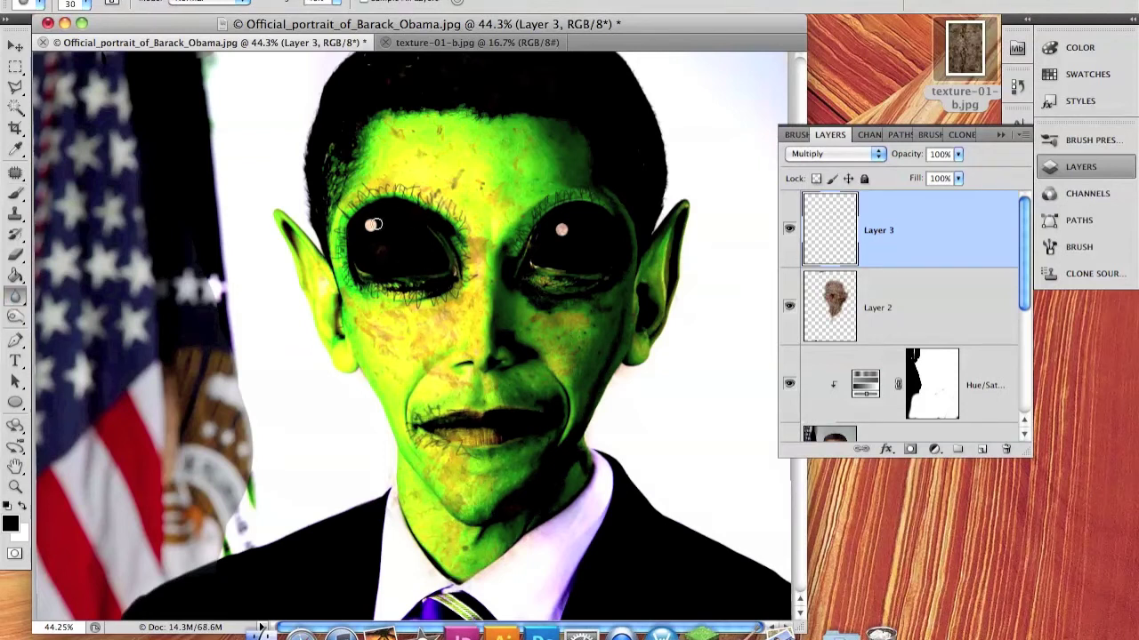
scroll(335, 171, down, 5)
click(425, 41)
- Move the stone texture into the portrait as Layer 4 and scale it over the face
click(14, 47)
mouse_move(409, 338)
mouse_down()
mouse_move(381, 160)
mouse_move(338, 169)
mouse_up()
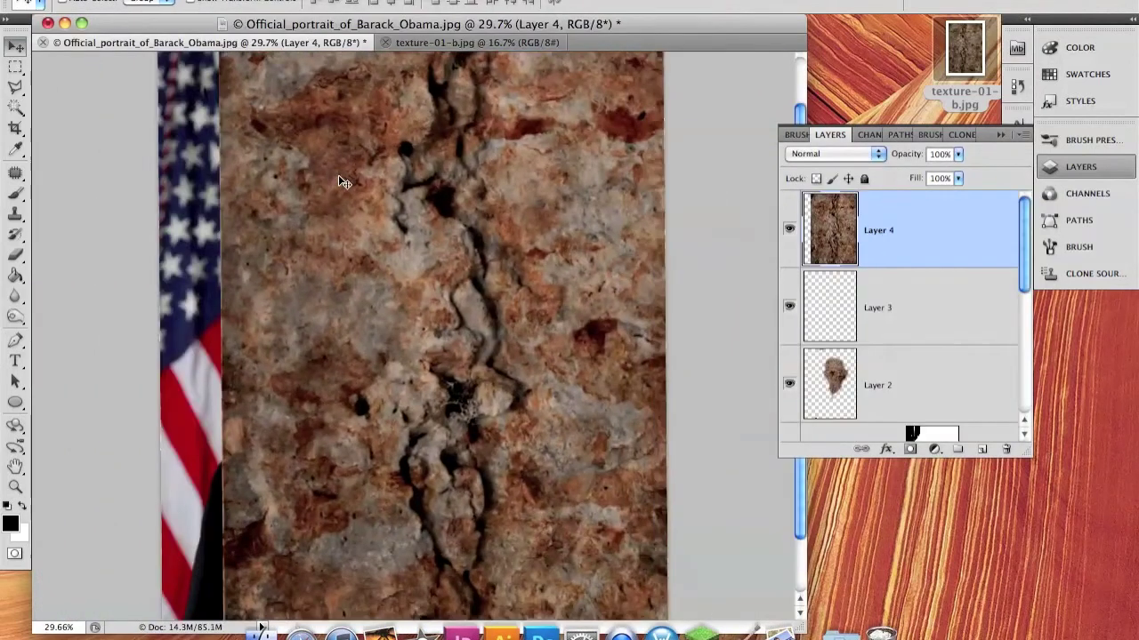
key(ctrl+t)
drag(280, 122, 295, 116)
key(7)
key(3)
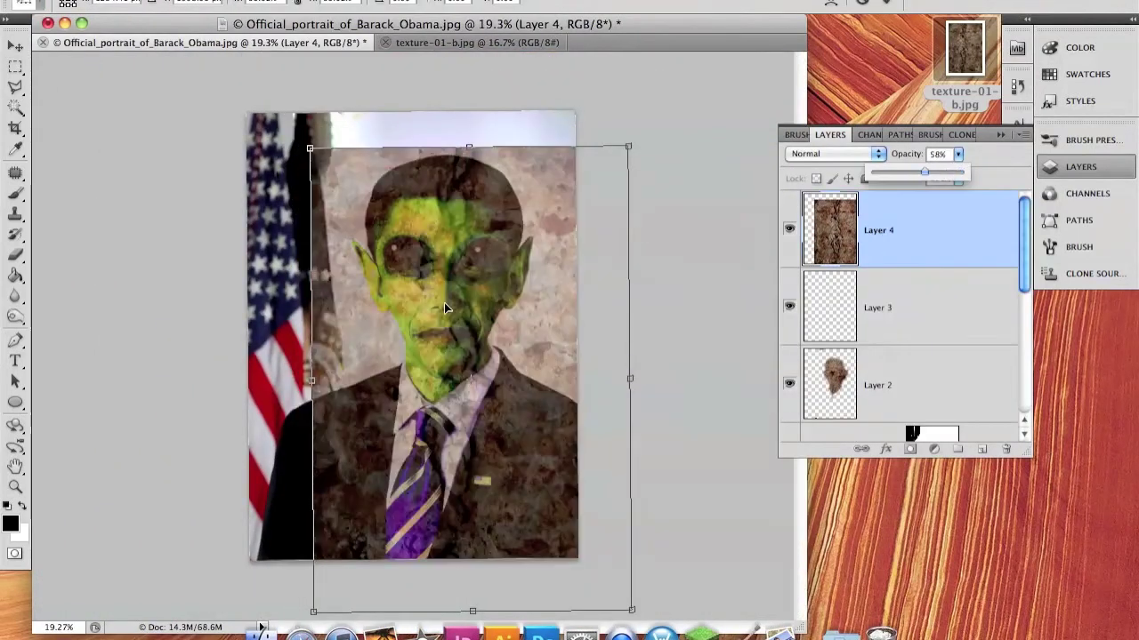
drag(296, 583, 327, 508)
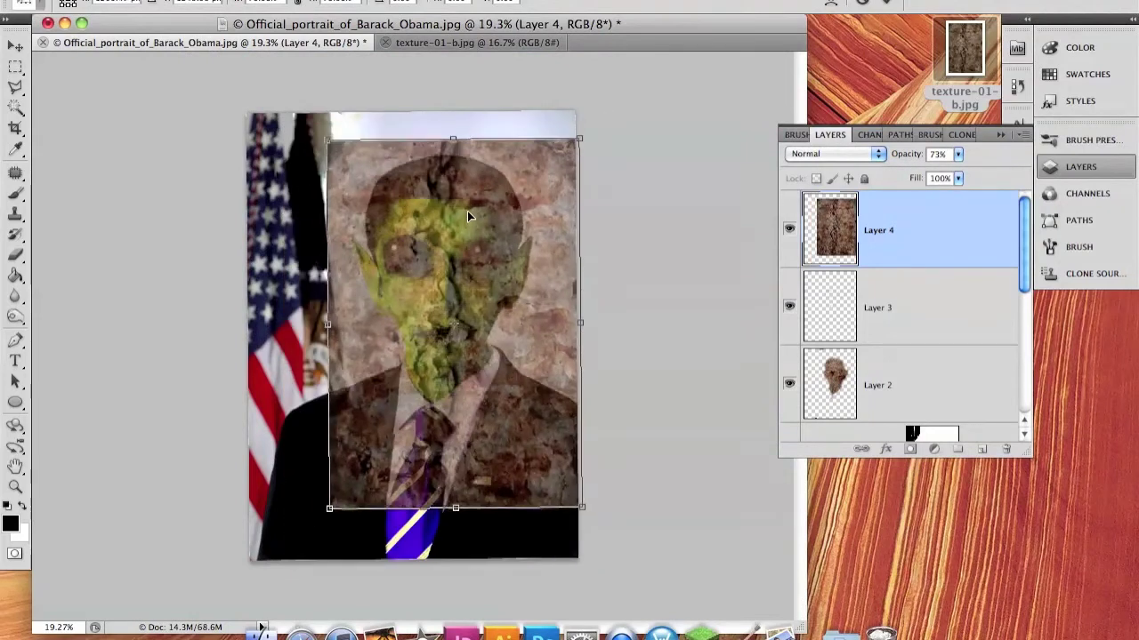
drag(572, 127, 488, 274)
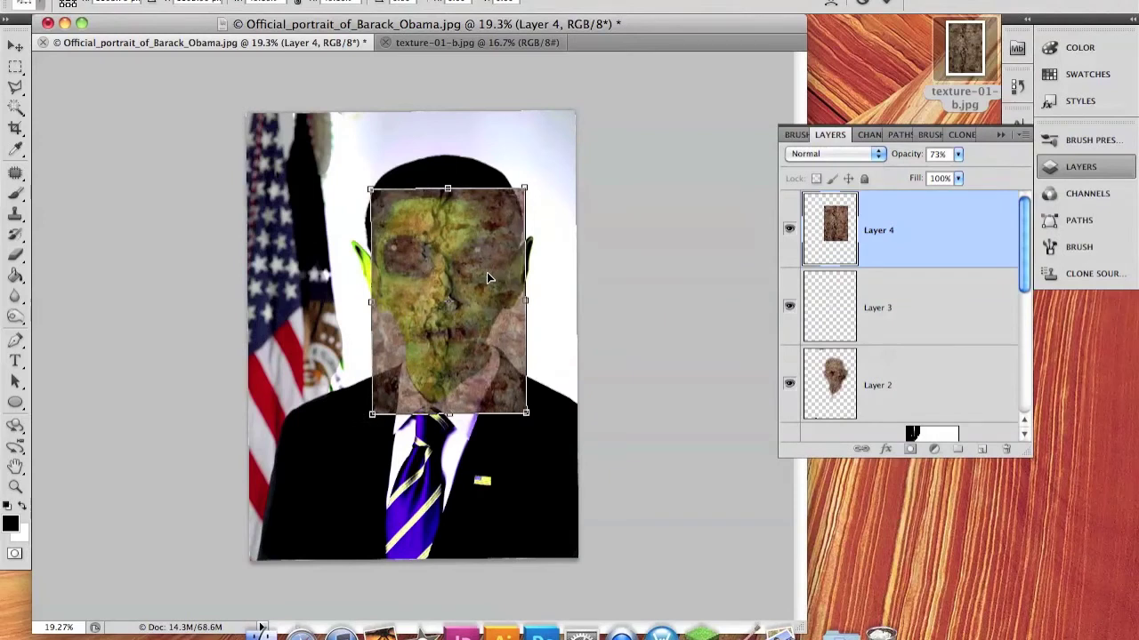
- Commit the transform at full opacity and add a white layer mask to Layer 4
key(Return)
click(958, 154)
drag(958, 173, 998, 173)
click(910, 450)
- Brush black on Layer 4's mask to hide the texture on the face's sides
key(b)
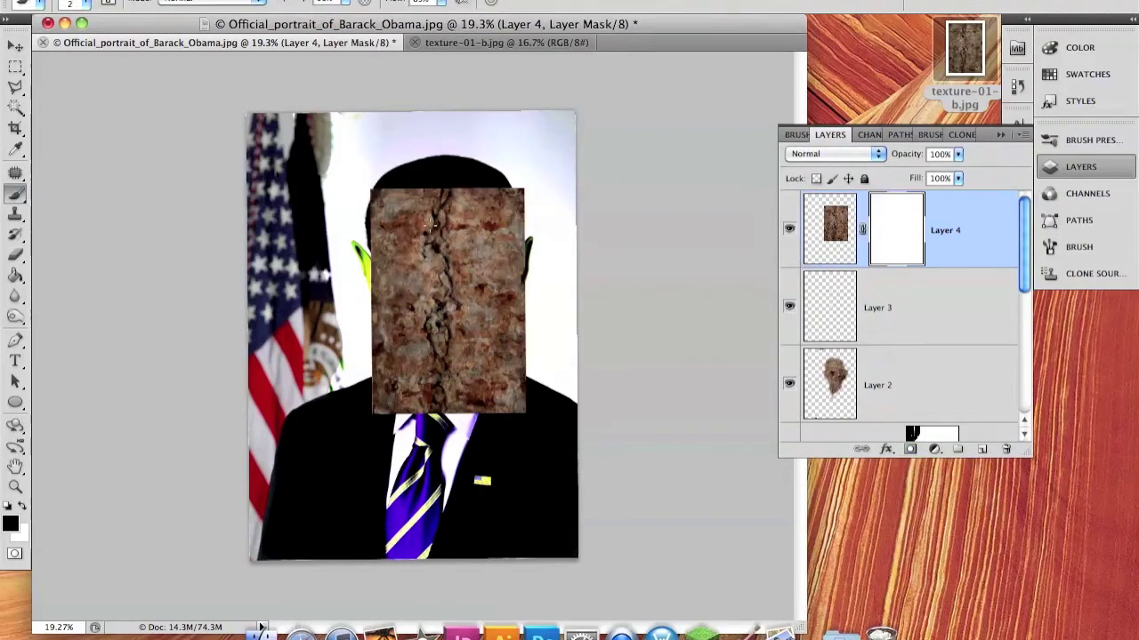
mouse_move(554, 229)
mouse_down()
mouse_move(526, 407)
mouse_move(485, 374)
mouse_move(486, 181)
mouse_move(384, 192)
mouse_move(390, 411)
mouse_move(401, 201)
mouse_up()
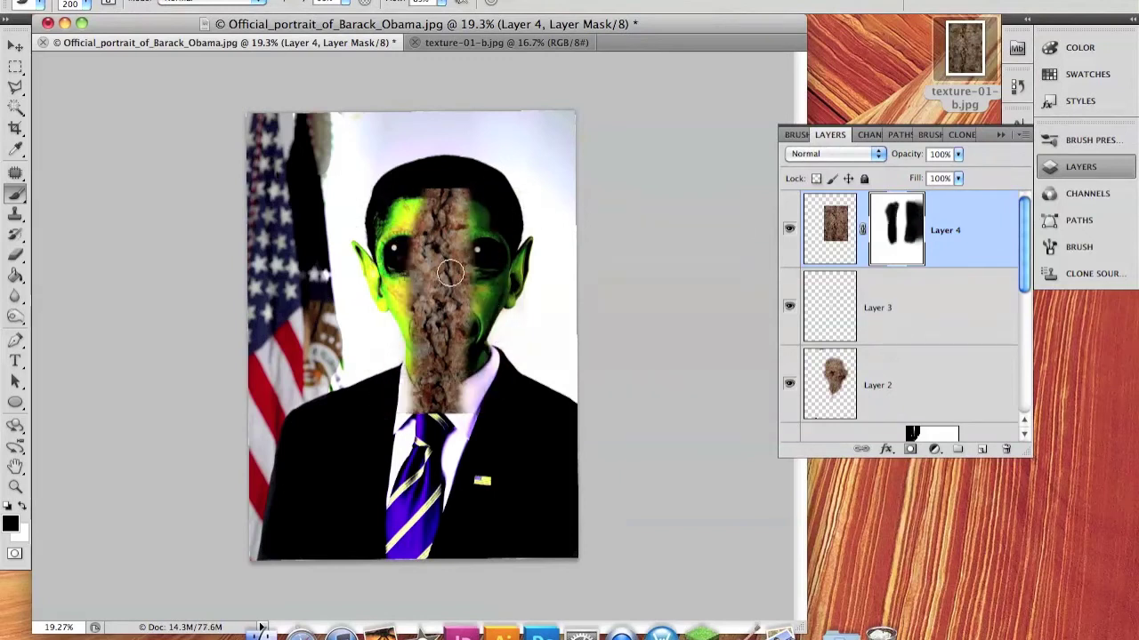
scroll(457, 242, up, 5)
click(833, 154)
click(829, 230)
- Set Layer 4 to Pin Light blending, undoing an accidental layer duplicate
click(855, 155)
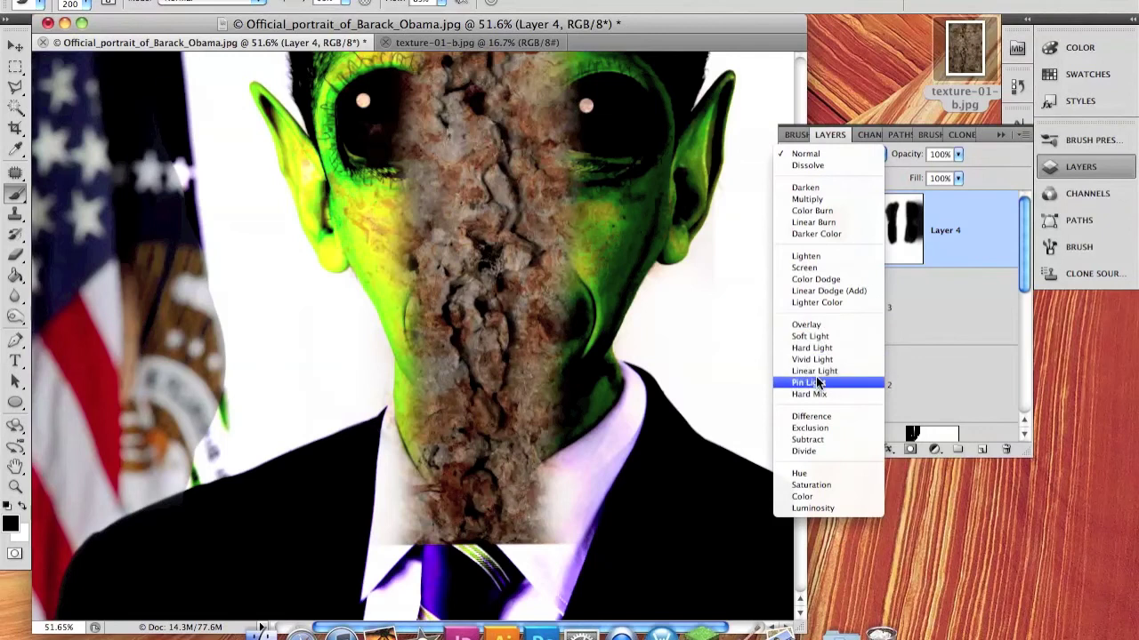
click(822, 384)
scroll(528, 393, up, 3)
scroll(528, 393, up, 2)
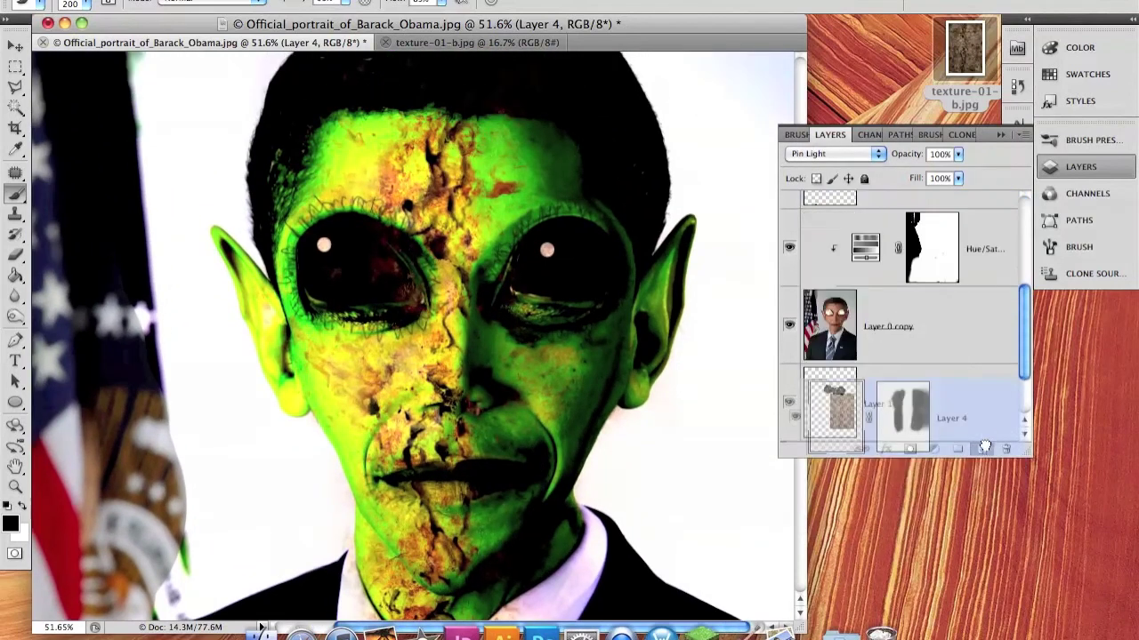
drag(976, 274, 982, 449)
key(super+z)
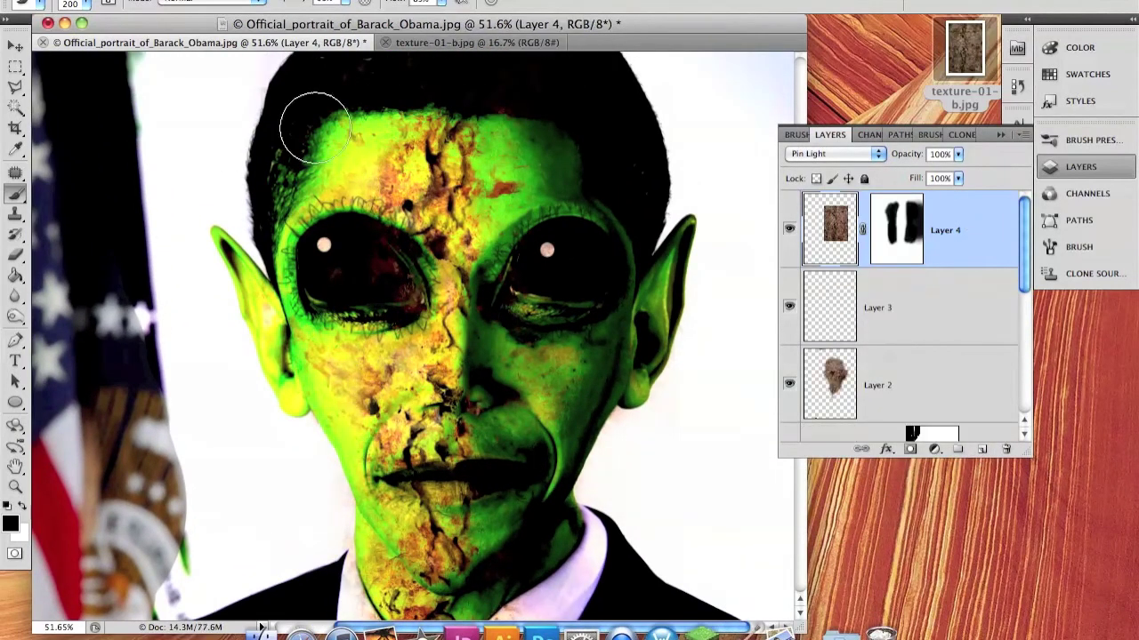
- Mask the texture off the upper forehead, chin and neck
drag(498, 186, 525, 155)
drag(354, 489, 418, 467)
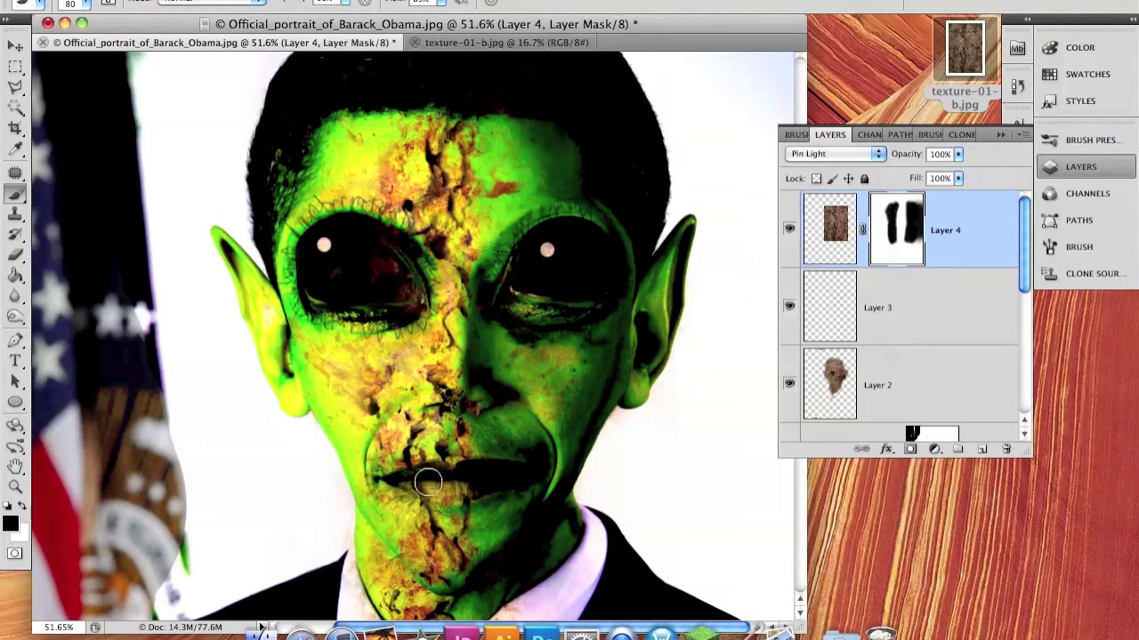
drag(391, 534, 384, 430)
mouse_move(516, 534)
mouse_down()
mouse_move(533, 516)
mouse_move(478, 536)
mouse_move(356, 539)
mouse_move(401, 547)
mouse_up()
mouse_move(391, 445)
mouse_down()
mouse_move(365, 267)
mouse_move(363, 290)
mouse_up()
- Nudge the texture pixels right, then mask the texture off the left eye
click(841, 244)
key(v)
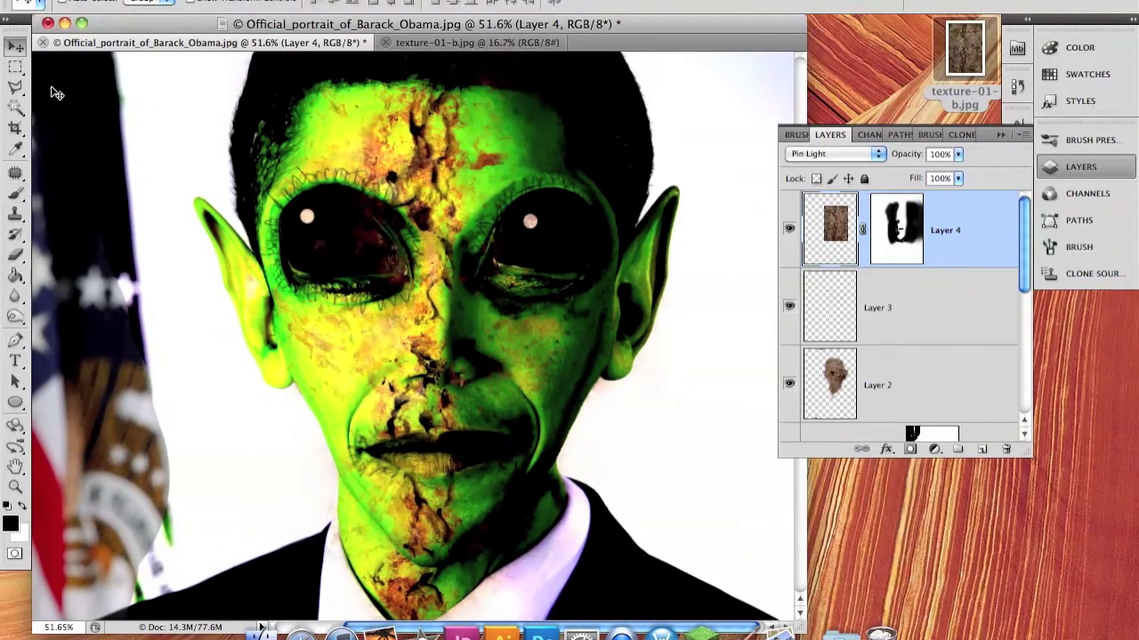
key(Right)
key(Right)
key(Right)
key(b)
key(ctrl+backslash)
drag(366, 224, 310, 228)
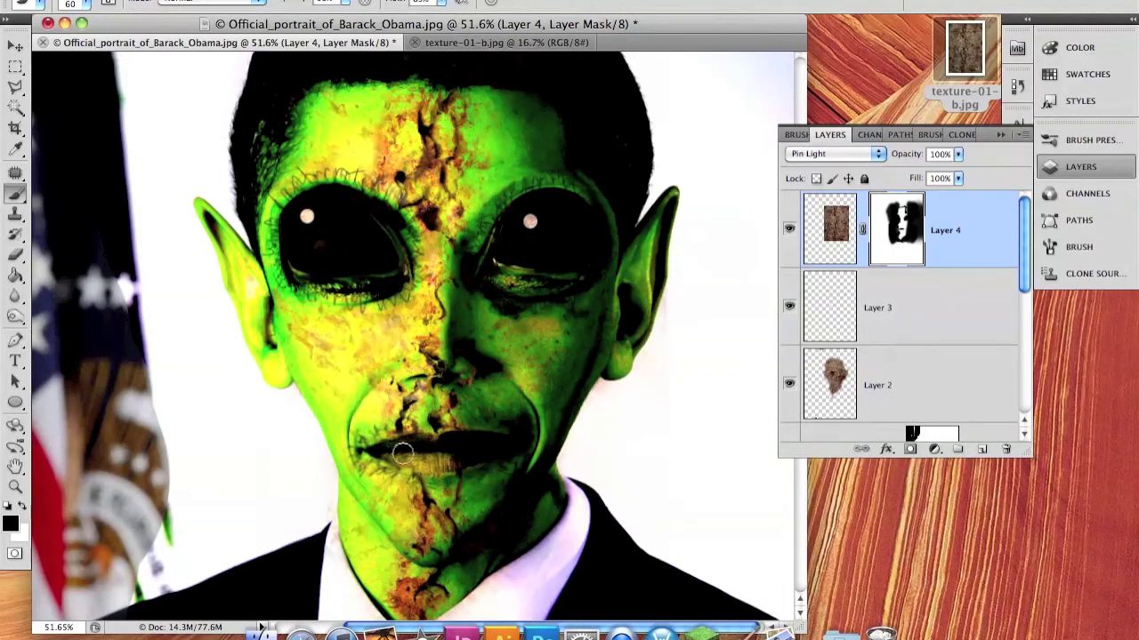
- Try Linear Light, Linear Dodge (Add) and Multiply blend modes on Layer 4
click(864, 156)
click(836, 141)
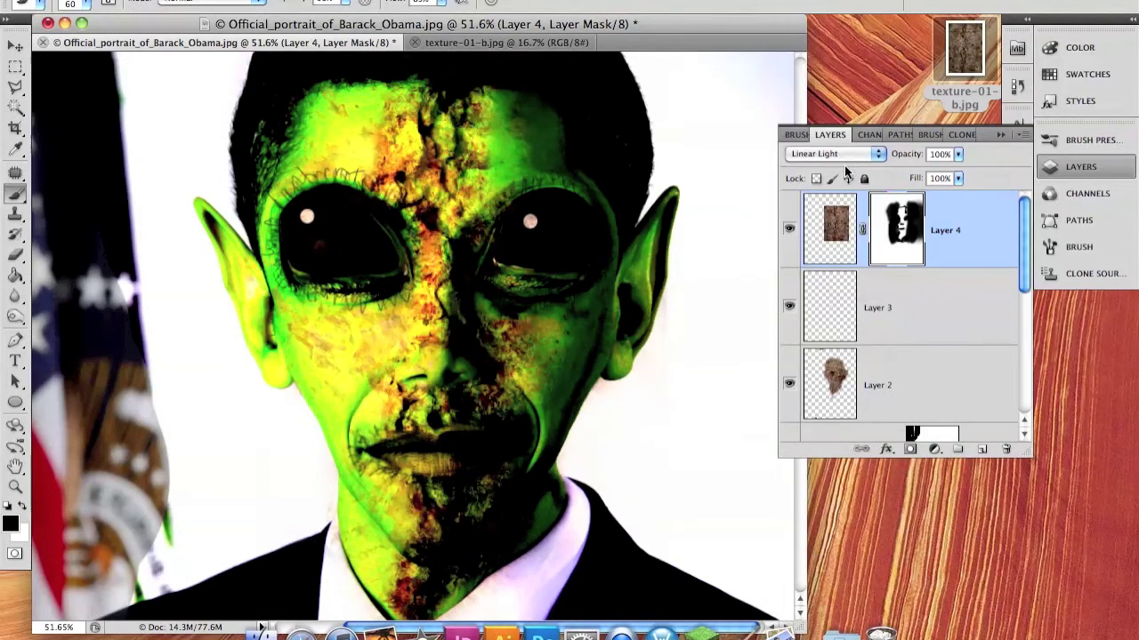
click(838, 135)
click(836, 155)
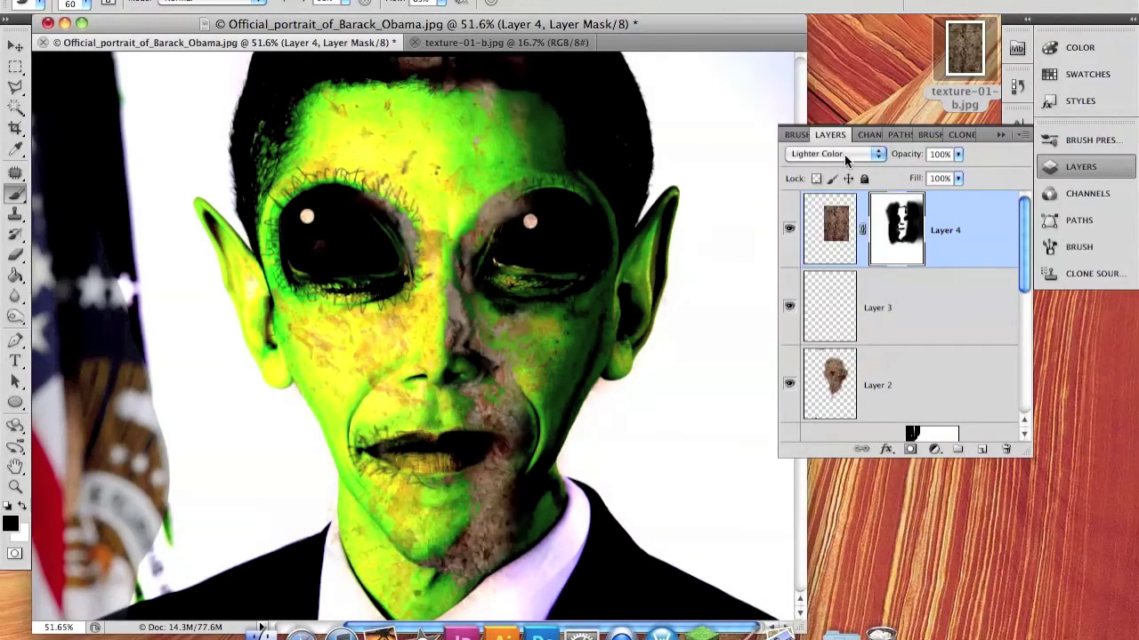
click(842, 153)
click(837, 140)
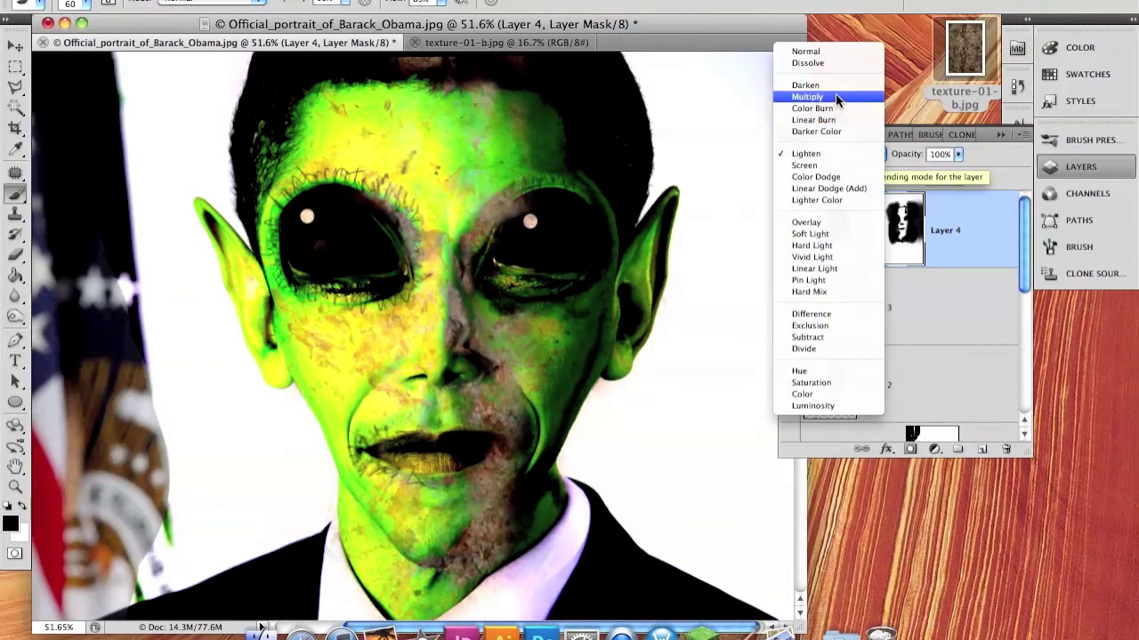
click(840, 98)
- Settle Layer 4 on Linear Light and mask the texture off the right cheek and brow
click(832, 155)
click(814, 266)
click(827, 154)
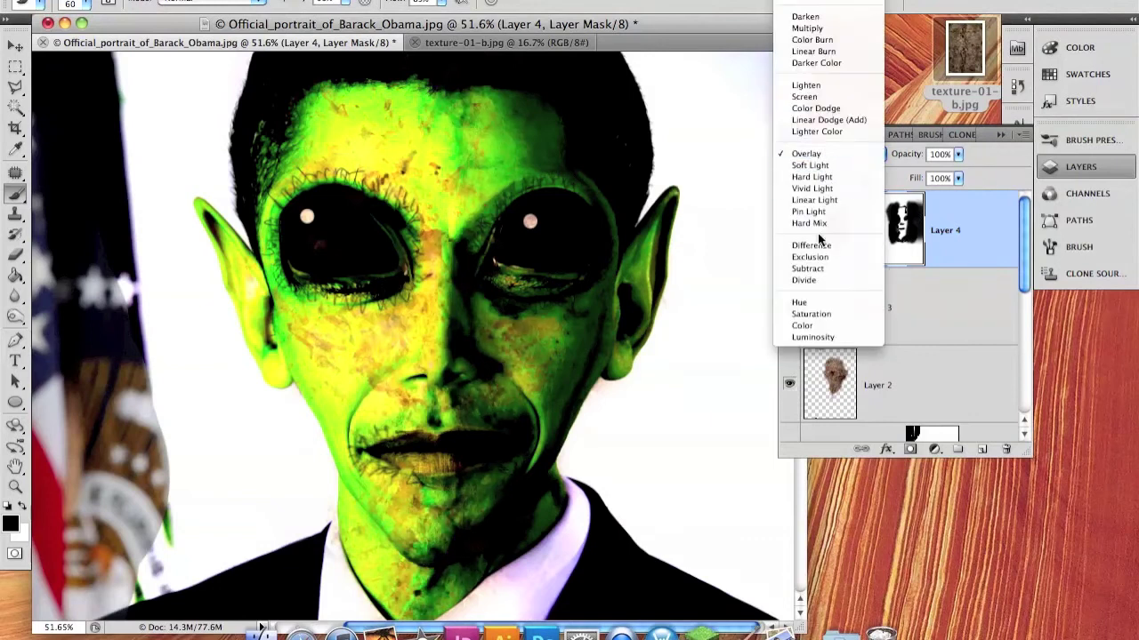
click(836, 111)
click(835, 154)
click(863, 232)
click(834, 154)
click(834, 154)
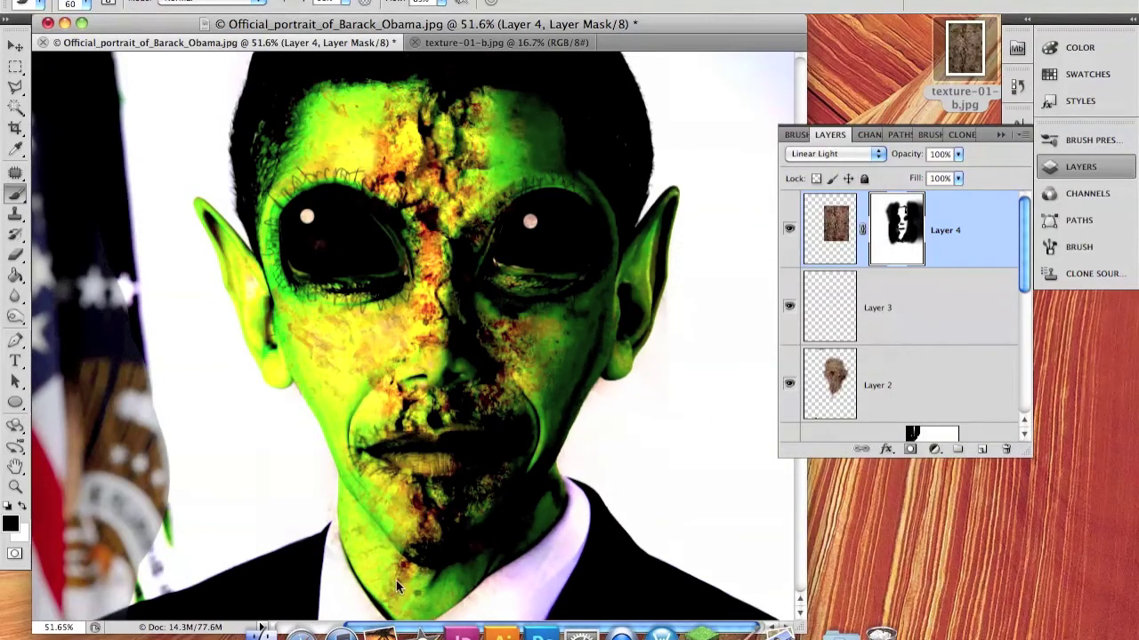
drag(538, 392, 490, 229)
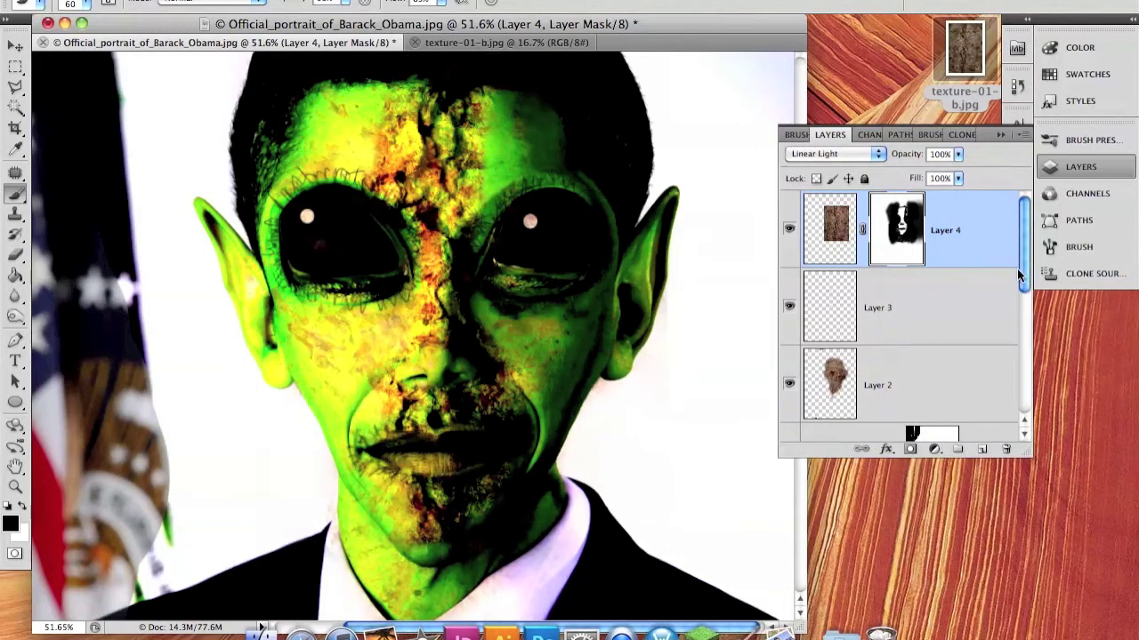
- Adjust the stone texture's midtones with Levels on Layer 4
click(832, 230)
click(213, 1)
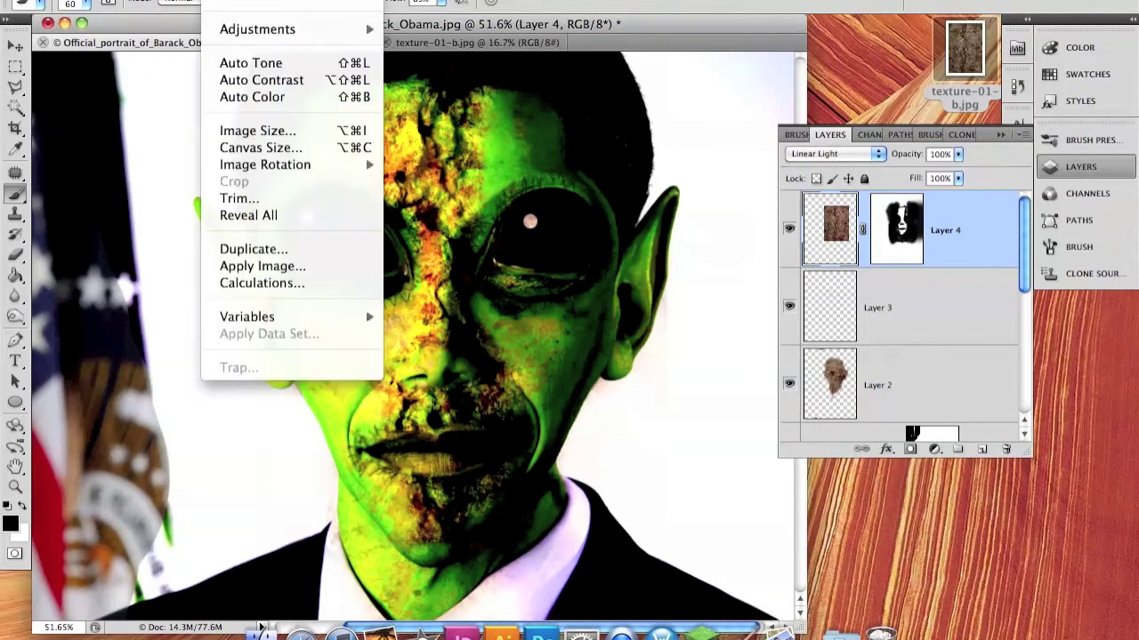
click(509, 52)
mouse_move(852, 201)
mouse_down()
mouse_move(877, 198)
mouse_move(830, 200)
mouse_move(852, 202)
mouse_up()
click(1032, 32)
- Select only the Layer 0 copy portrait layer
scroll(483, 290, down, 3)
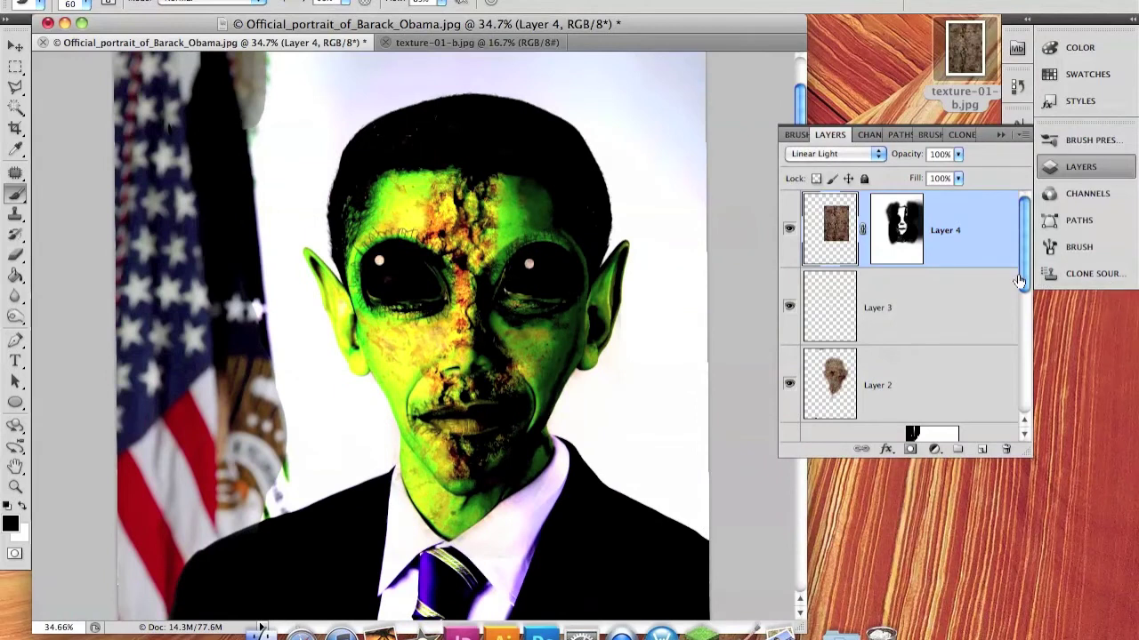
drag(1023, 283, 1023, 392)
shift+click(944, 325)
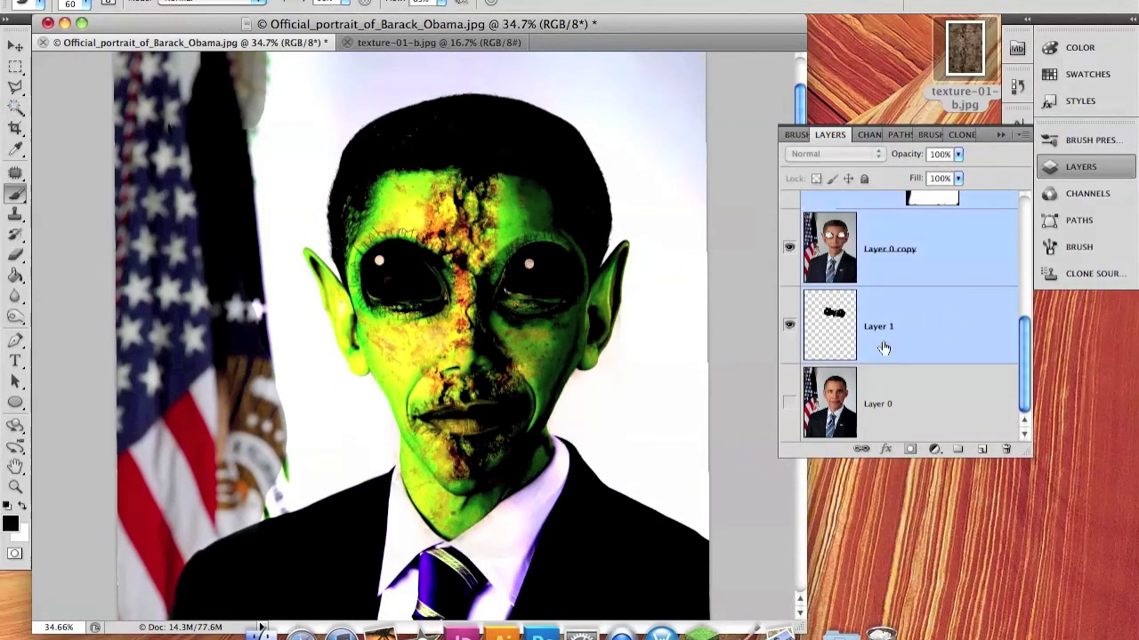
click(960, 262)
- Outline the top of the head with the Polygonal Lasso and start a free transform
key(l)
click(317, 223)
click(663, 222)
click(662, 85)
click(304, 88)
double_click(305, 226)
click(15, 49)
key(ctrl+t)
- Stretch the top of the head upward with Free Transform for a taller skull, then commit and deselect
scroll(458, 159, down, 2)
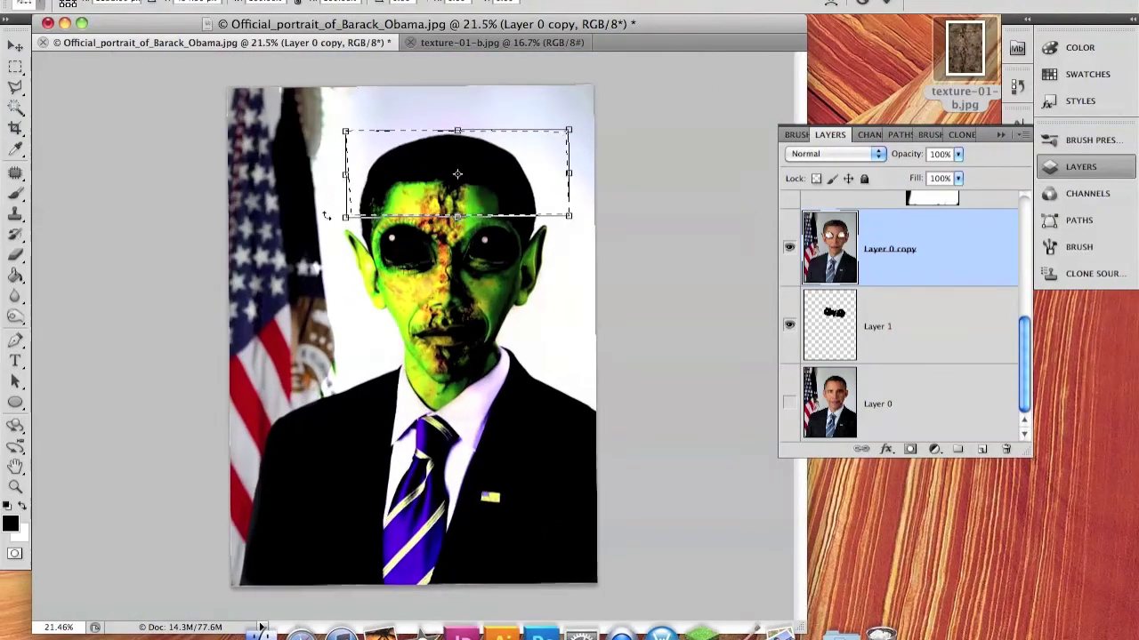
drag(457, 131, 462, 93)
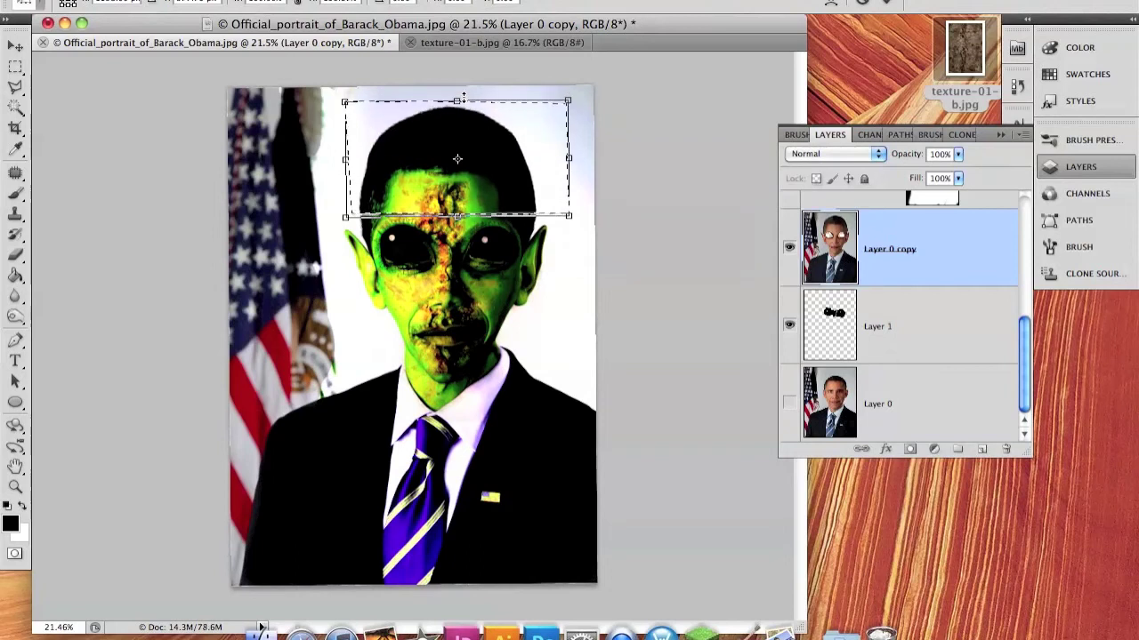
drag(483, 177, 481, 169)
key(Return)
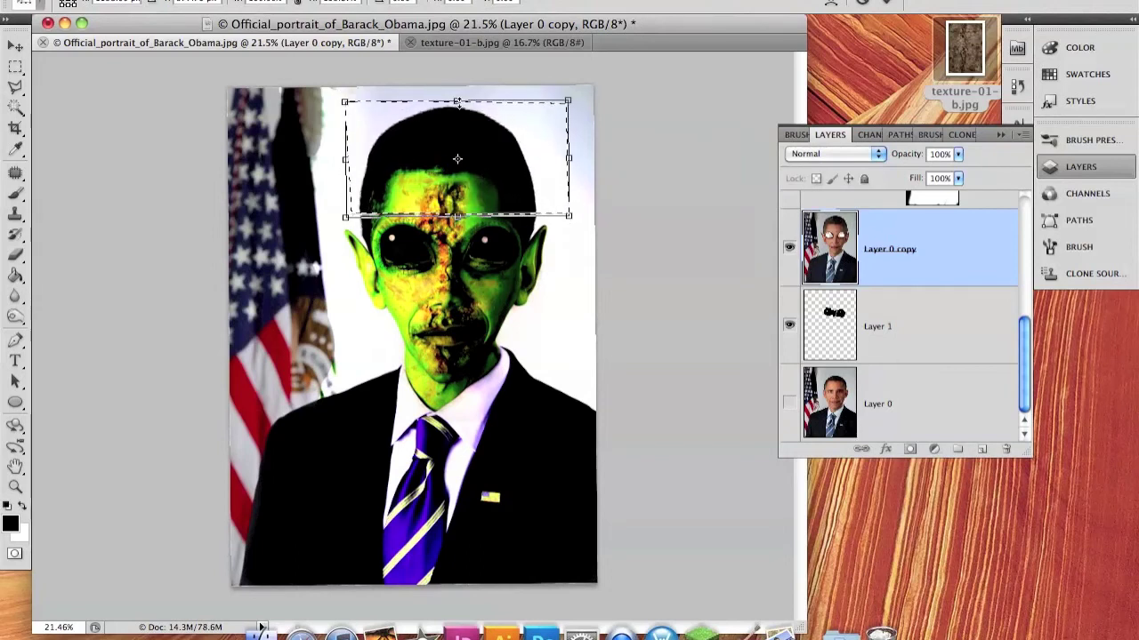
key(ctrl+d)
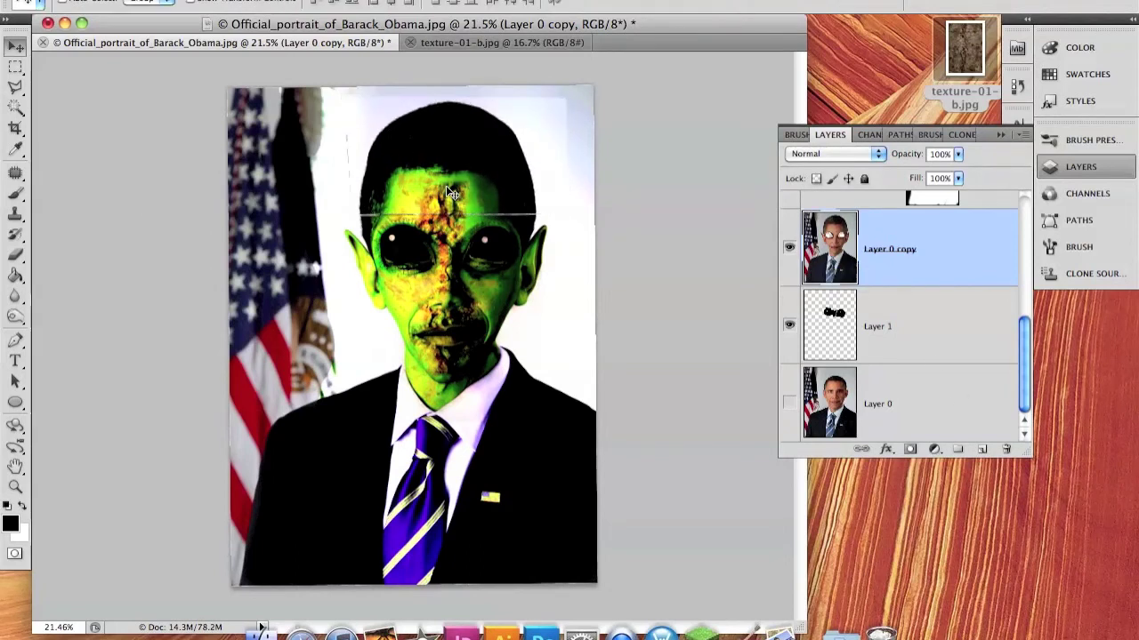
key(ctrl+alt+z)
key(ctrl+alt+z)
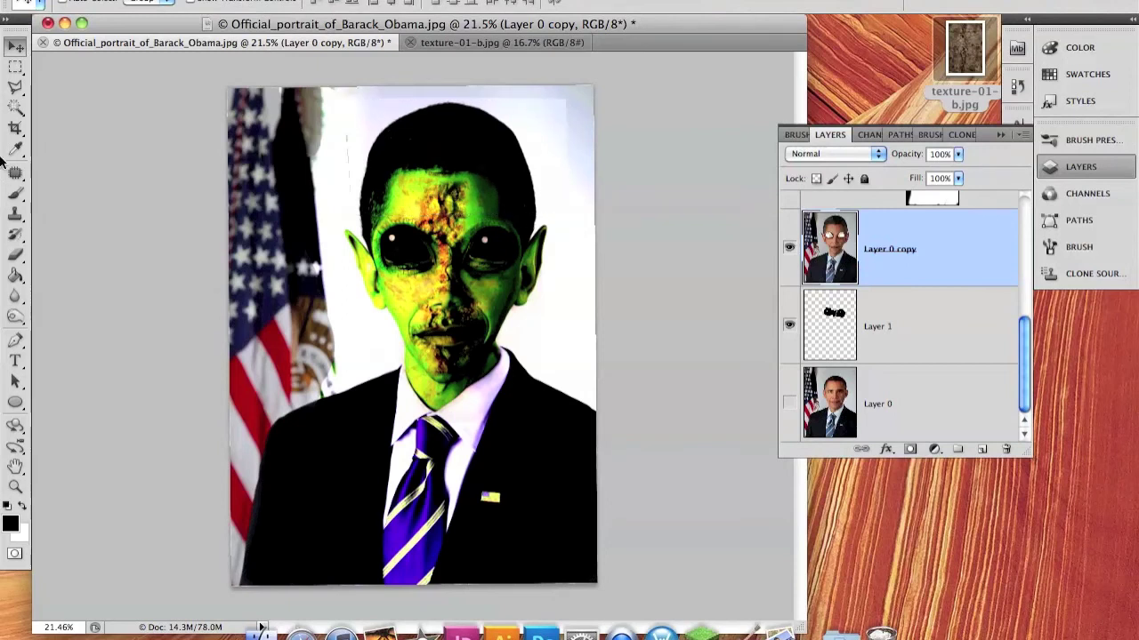
click(15, 213)
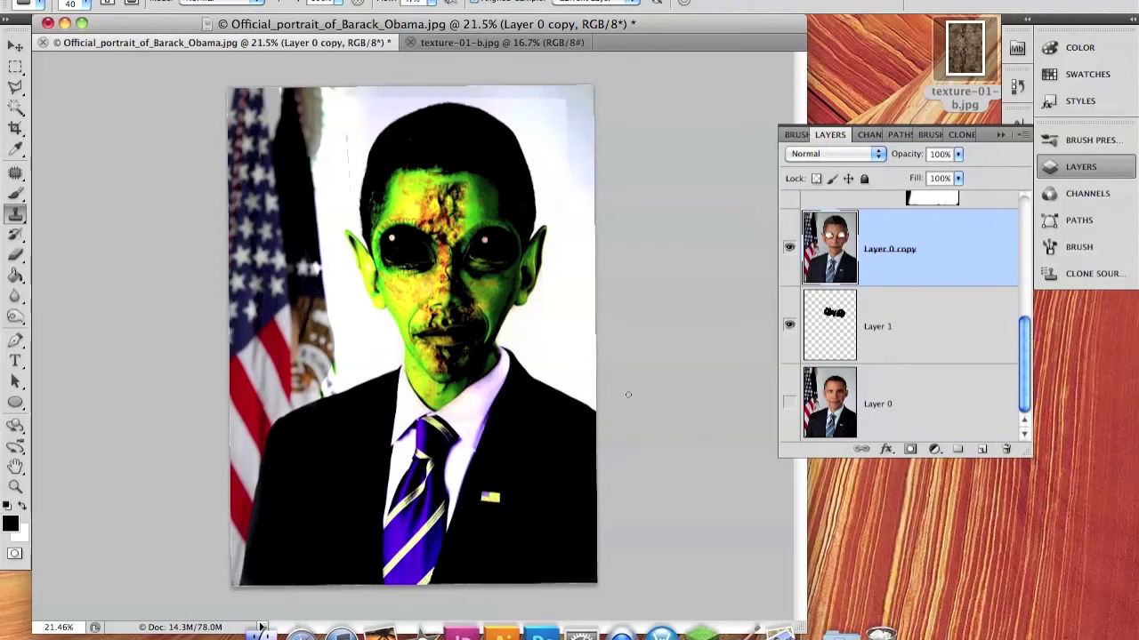
- Compare the stone texture layer and try Linear Dodge, Hard Mix and other blend modes
scroll(962, 345, up, 5)
click(789, 231)
click(831, 154)
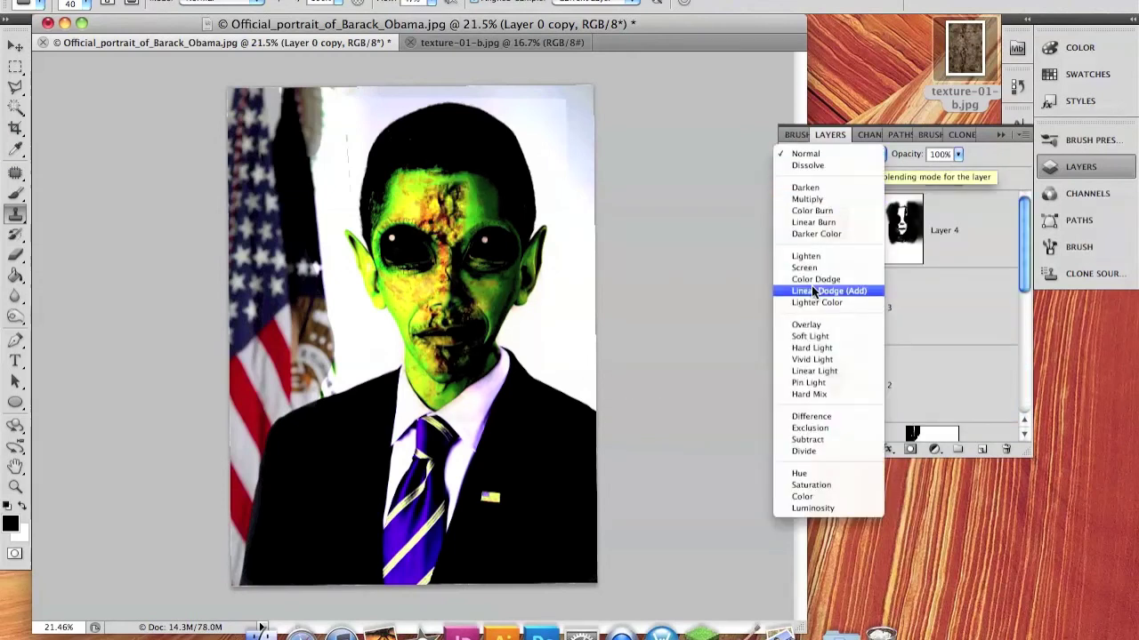
click(812, 291)
click(832, 154)
click(979, 257)
click(832, 154)
click(927, 265)
click(832, 154)
click(809, 177)
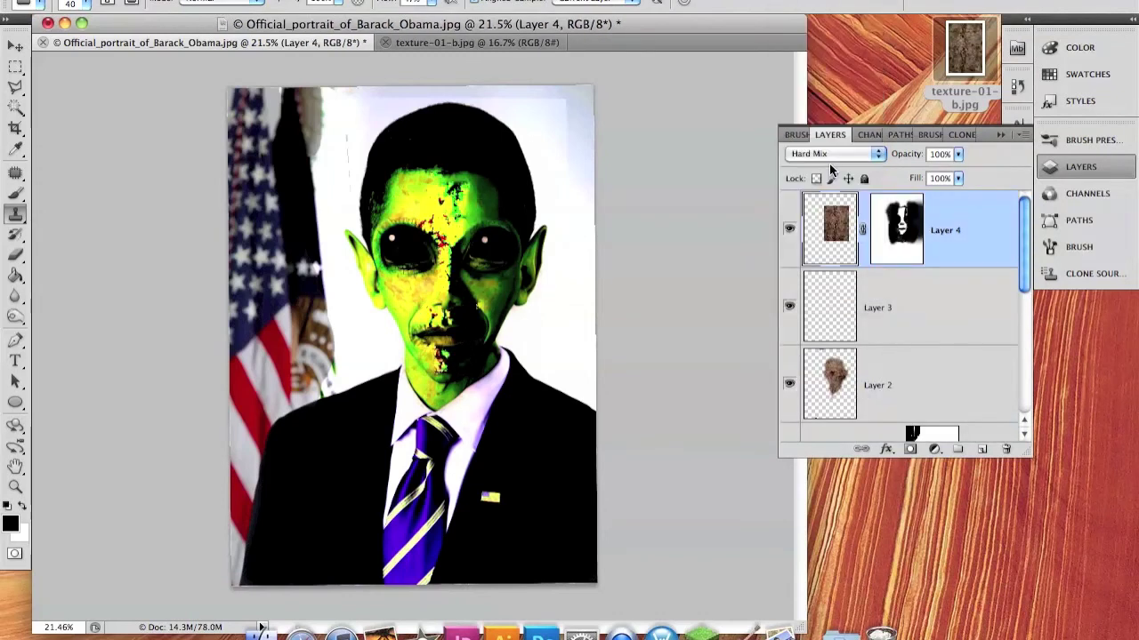
- Preview Divide, Luminosity and Exclusion, then set Layer 4's texture to Screen blending
click(831, 154)
click(821, 166)
mouse_move(820, 154)
mouse_down()
mouse_move(816, 166)
mouse_move(820, 79)
mouse_up()
drag(821, 154, 827, 154)
click(820, 154)
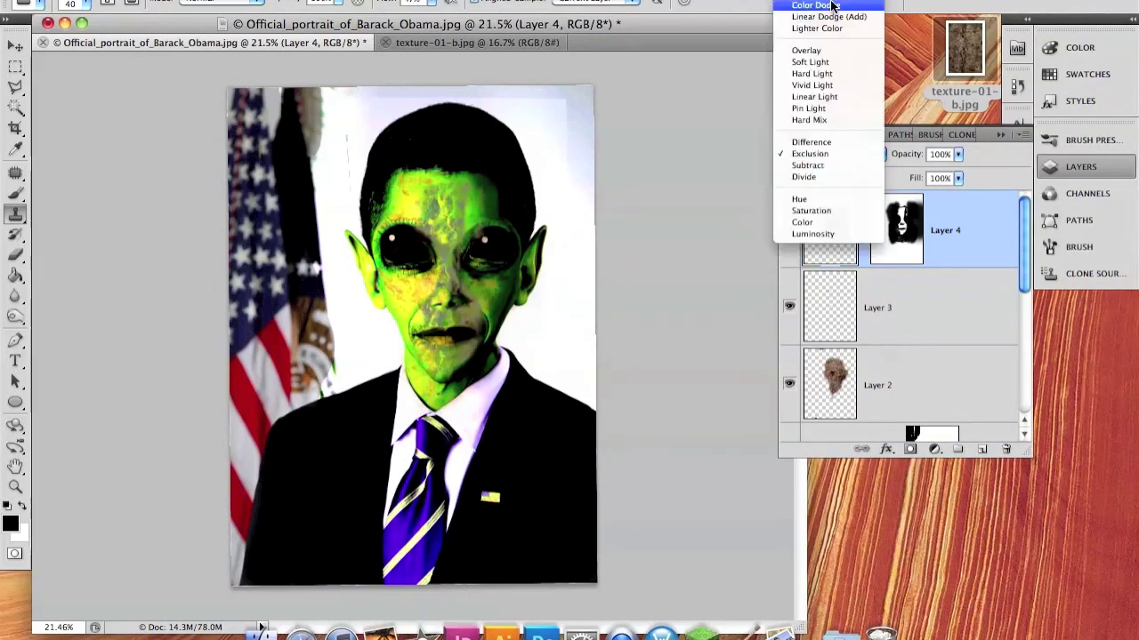
click(832, 5)
click(881, 229)
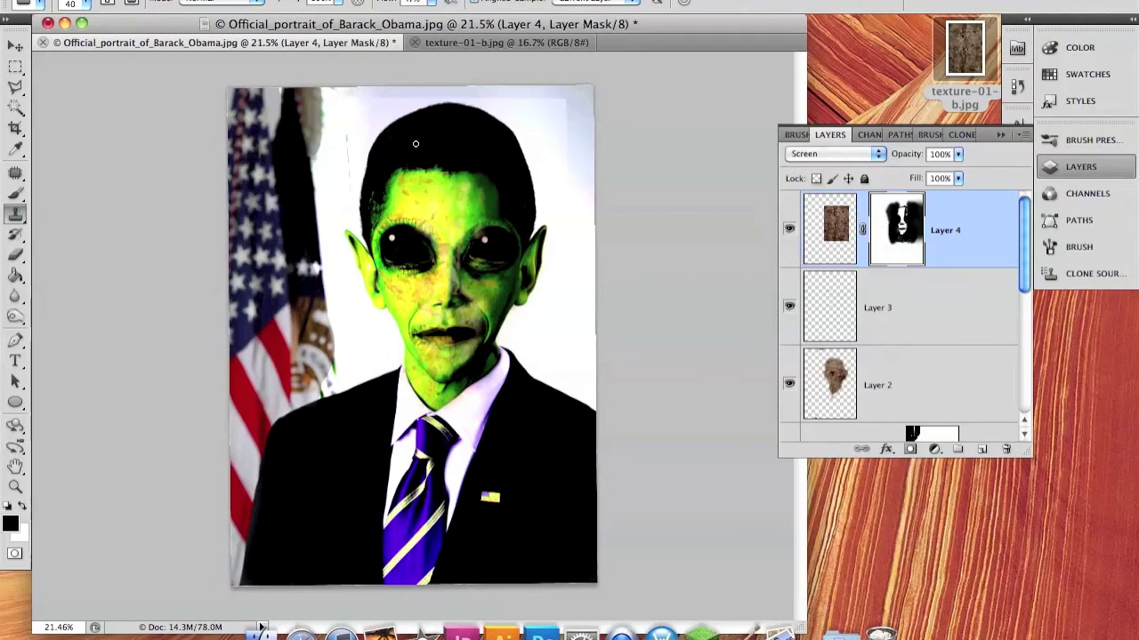
- On Layer 0 copy, paint the top-right background beside the skull white
key(alt+bracketleft)
key(alt+bracketleft)
key(alt+bracketleft)
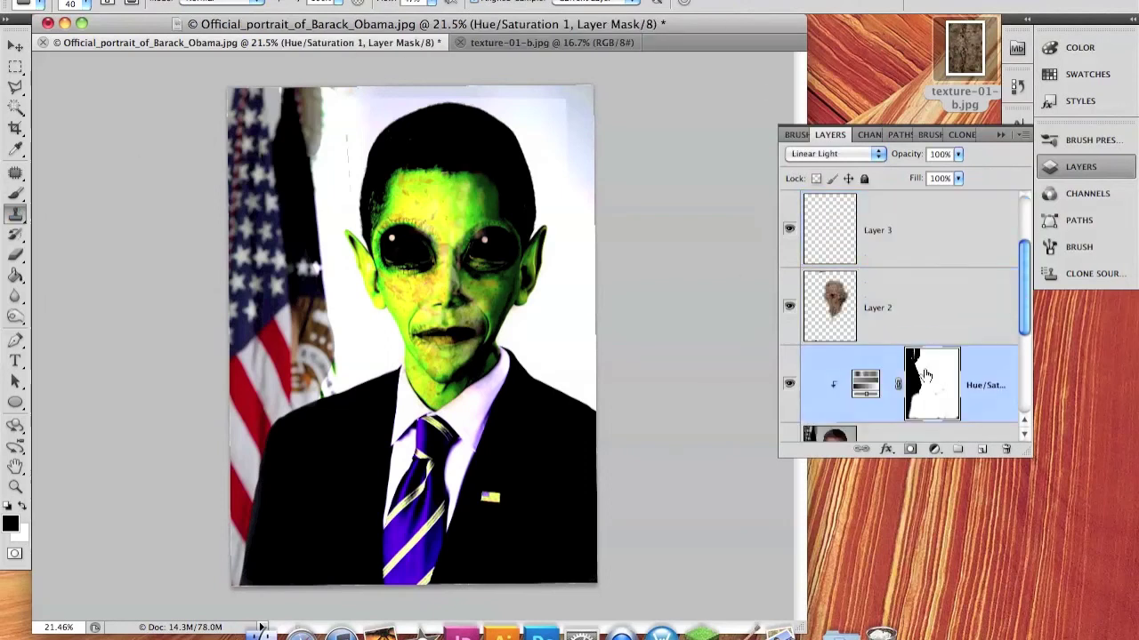
key(alt+shift+bracketleft)
key(alt+bracketright)
key(alt+bracketright)
drag(571, 163, 543, 118)
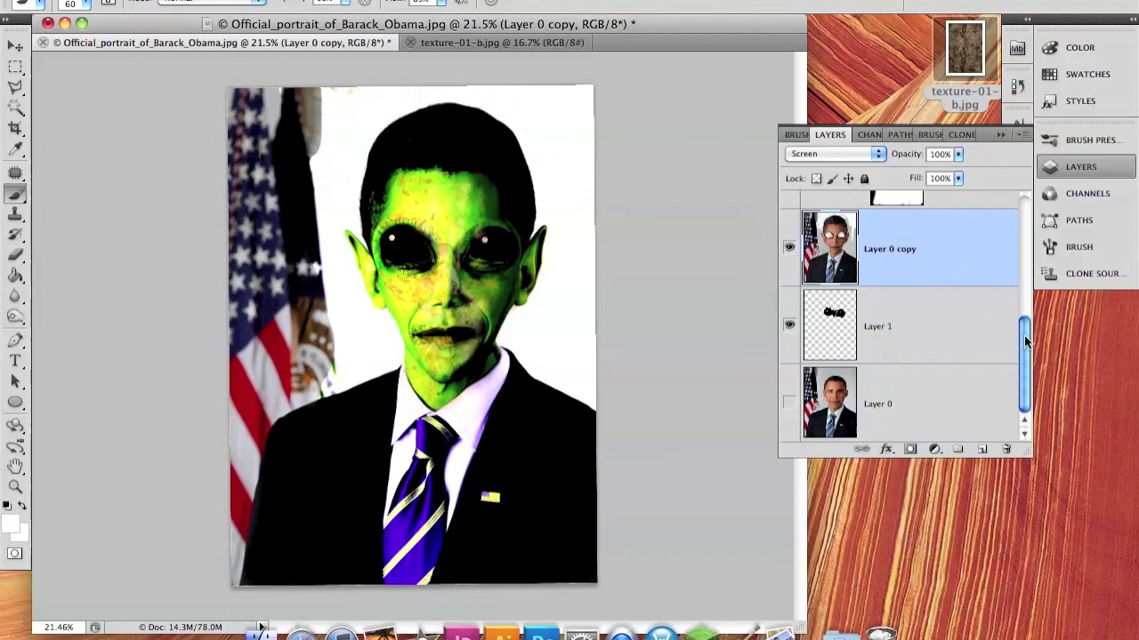
drag(1025, 341, 1025, 221)
click(925, 385)
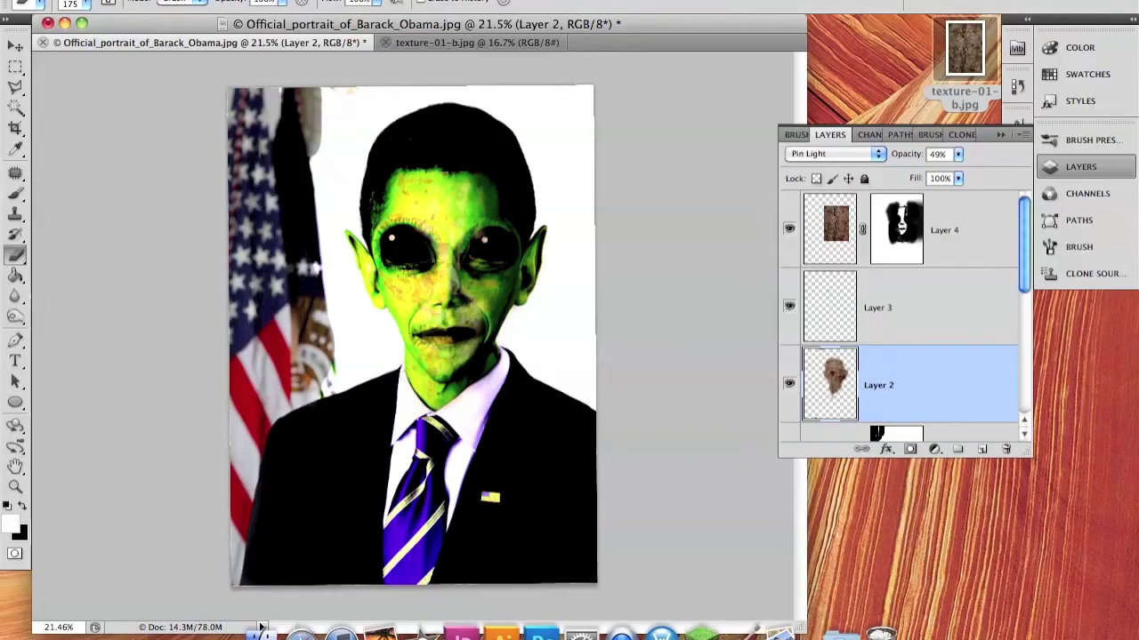